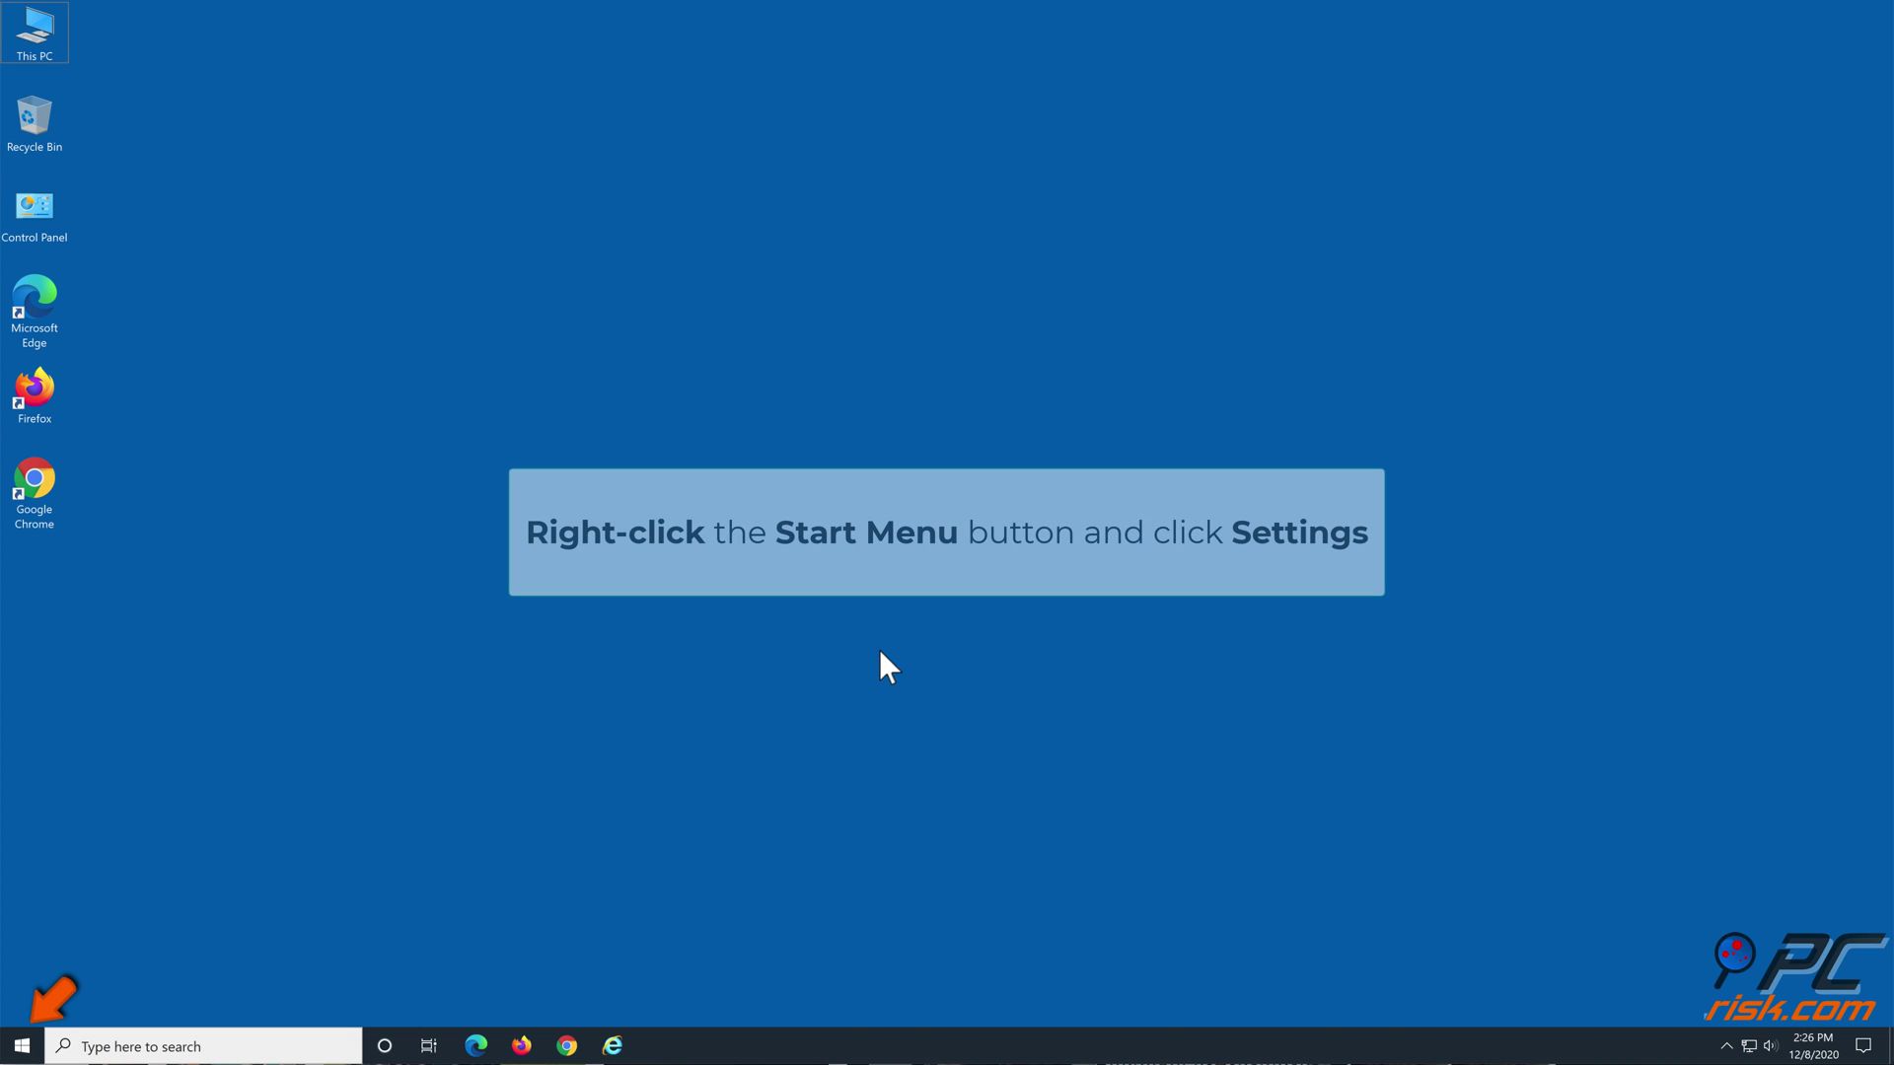
# Turn on Set time automatically under Date & time, then close Settings.
pyautogui.rightClick(23, 1046)
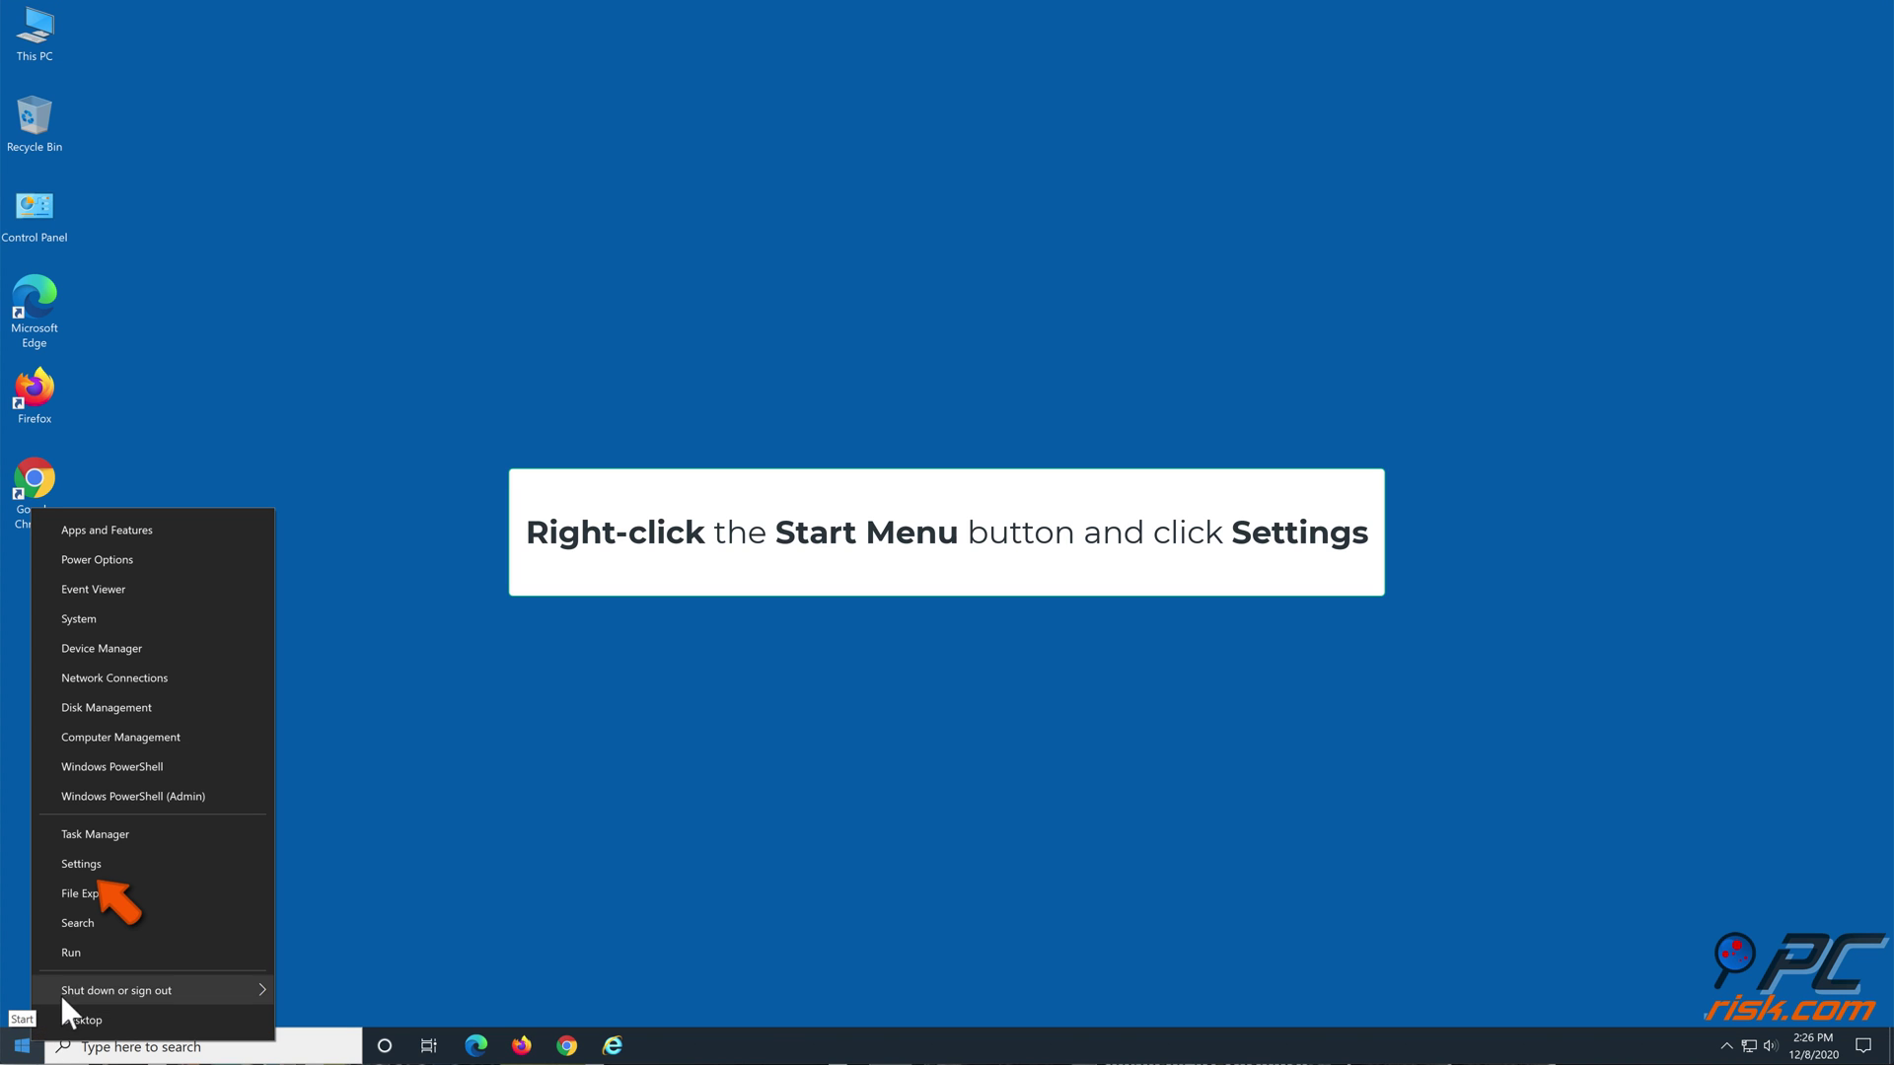
pyautogui.click(134, 863)
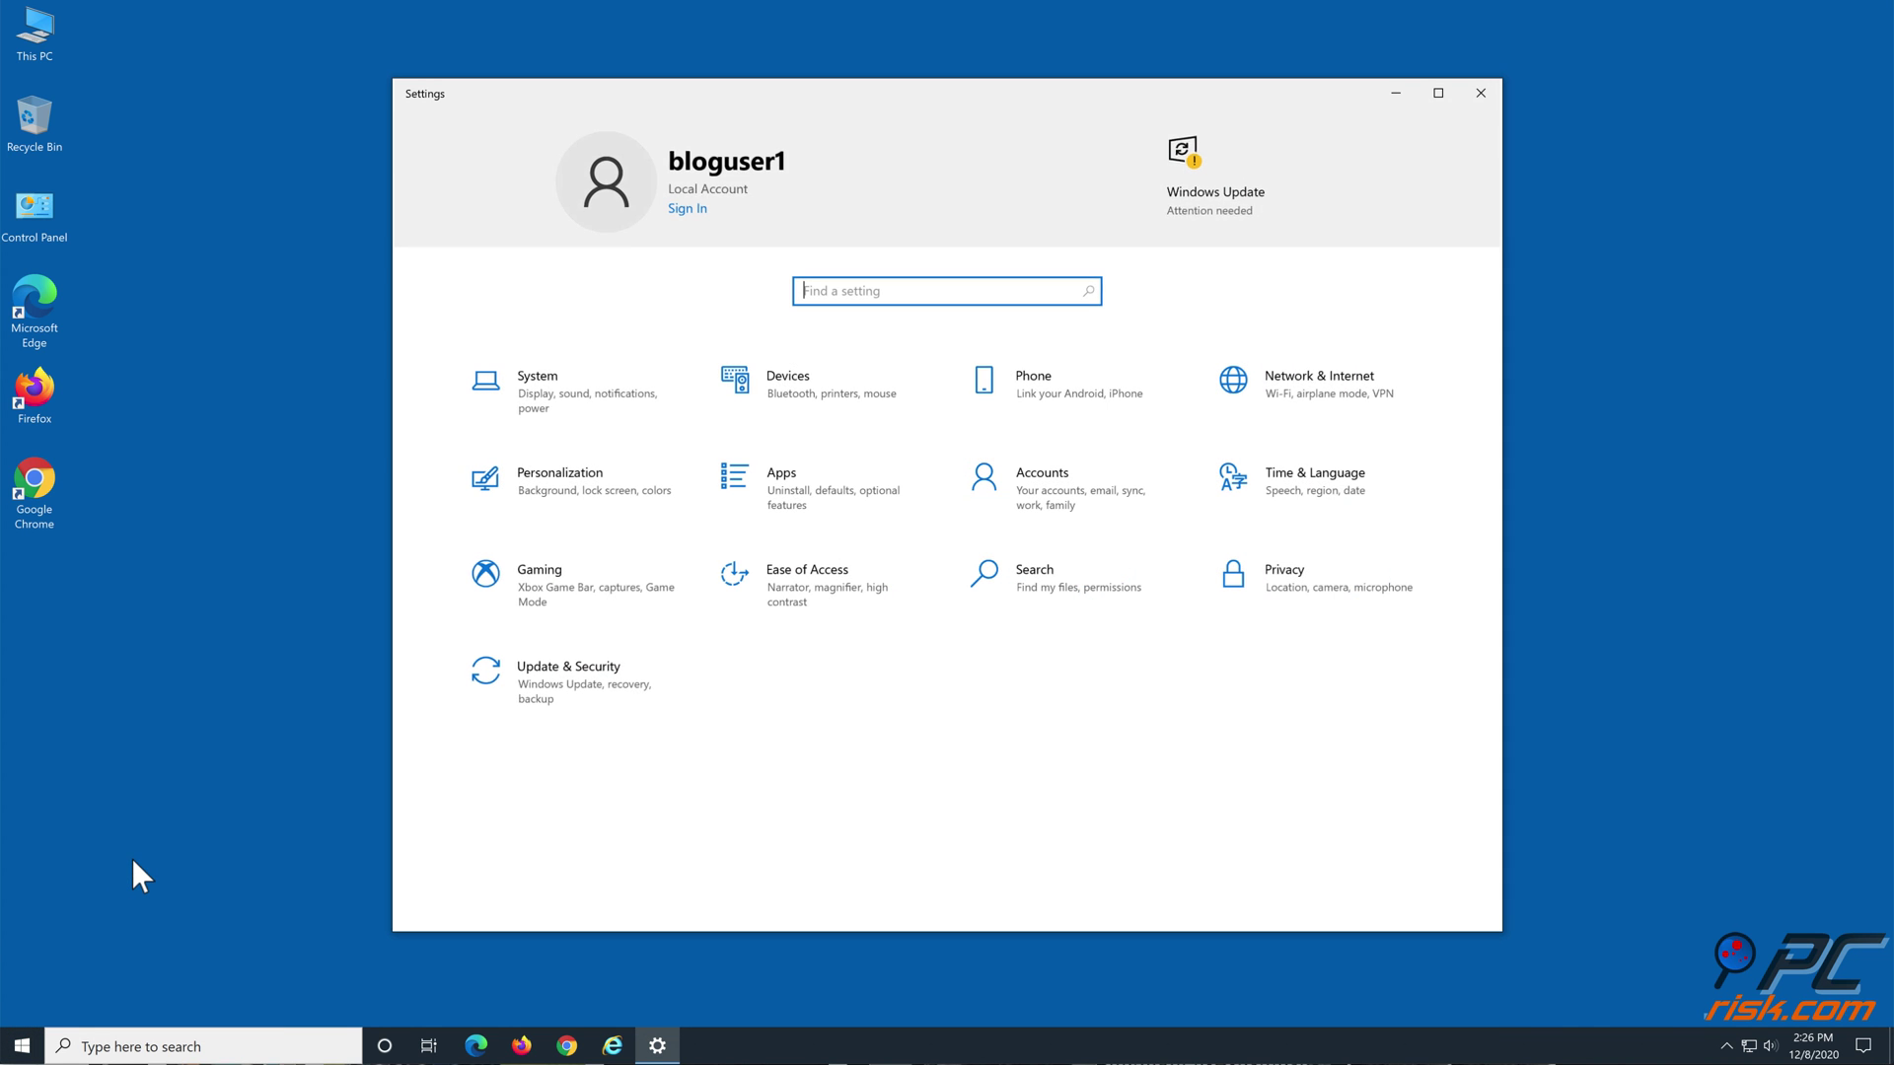
pyautogui.click(1379, 482)
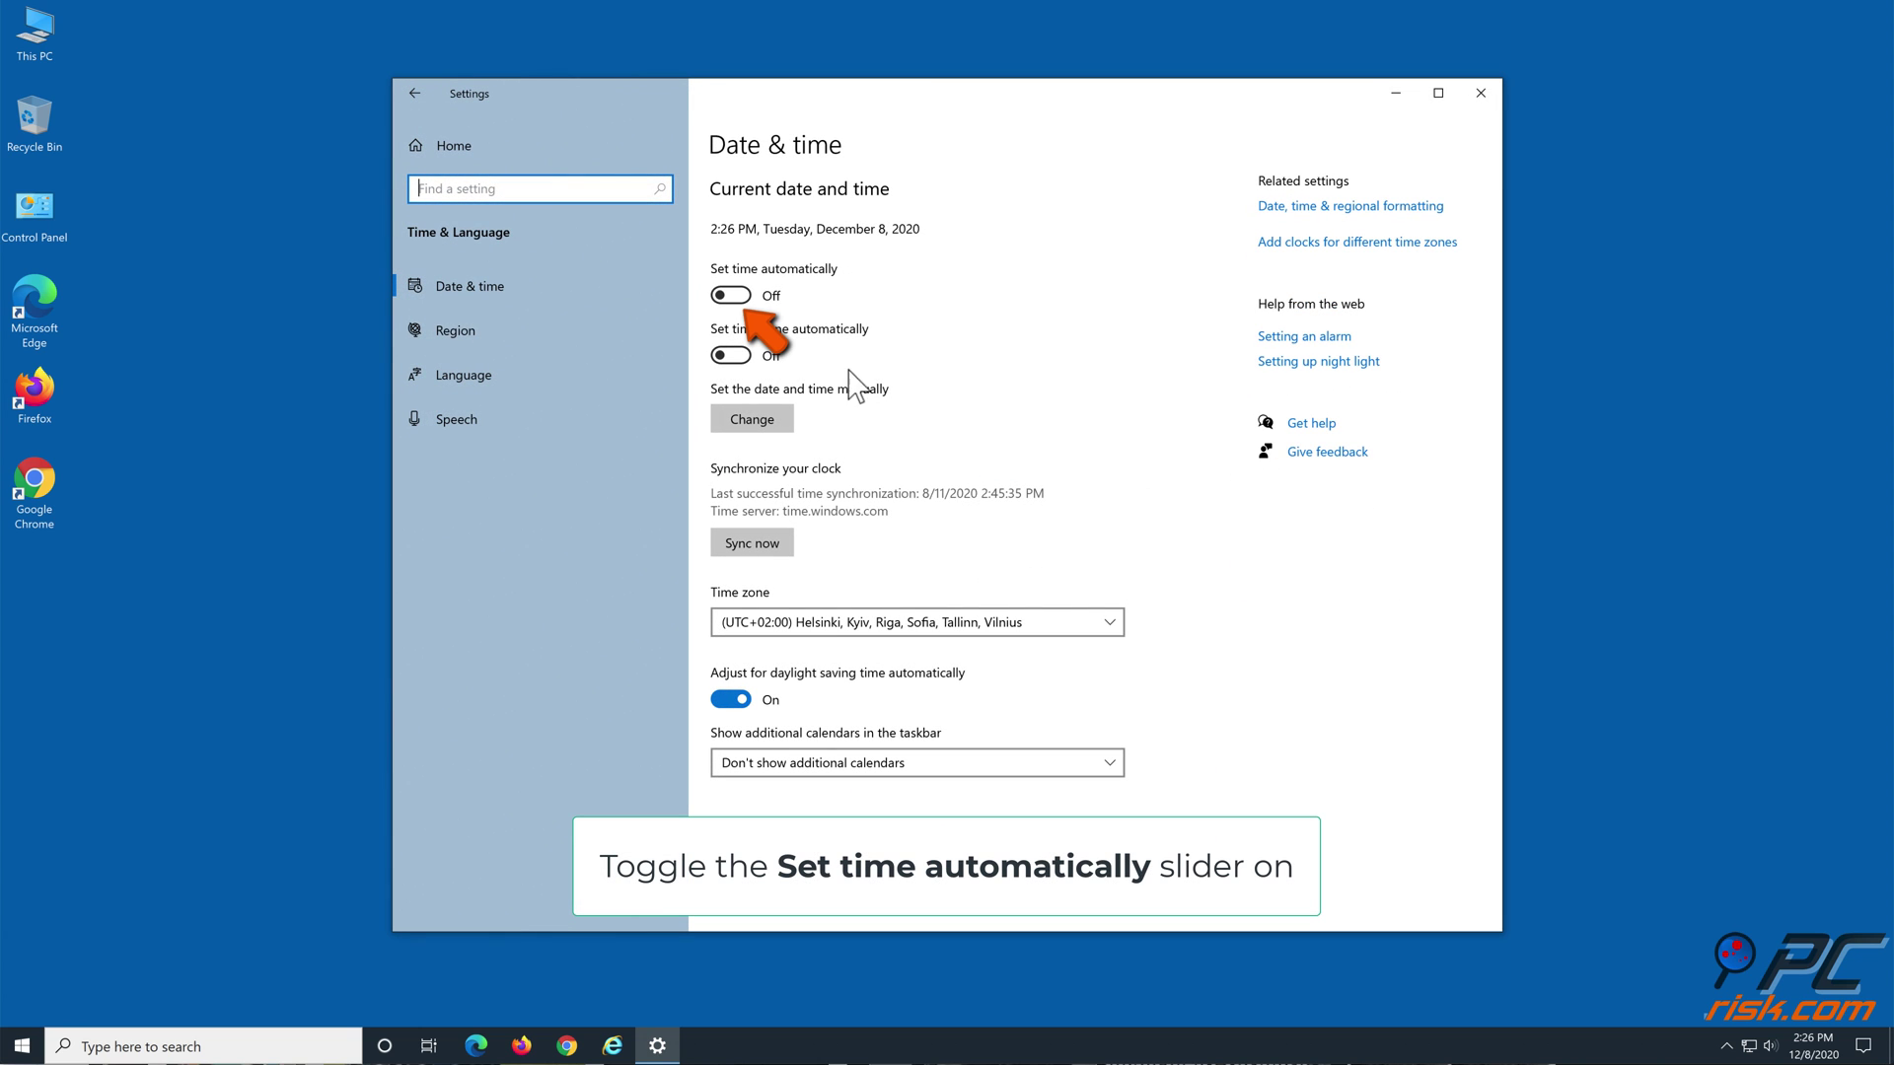
pyautogui.click(736, 295)
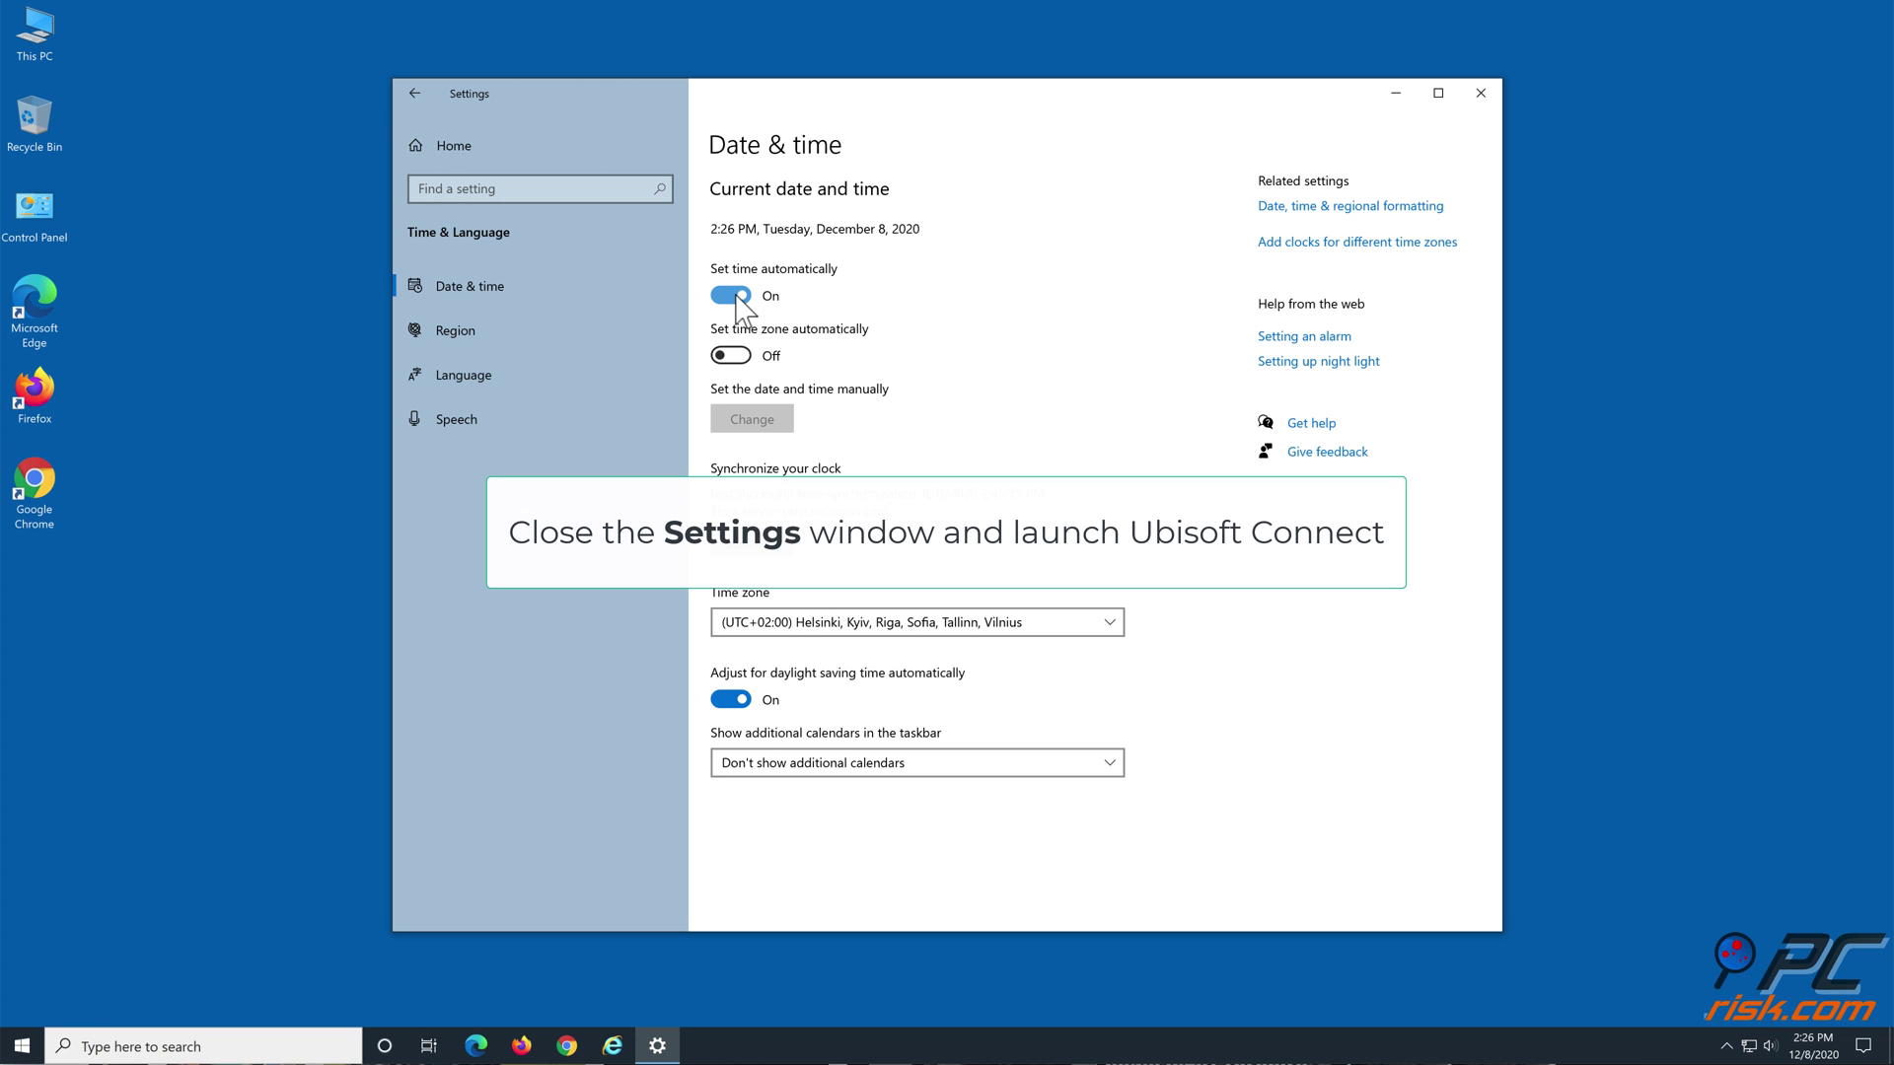
pyautogui.click(1481, 95)
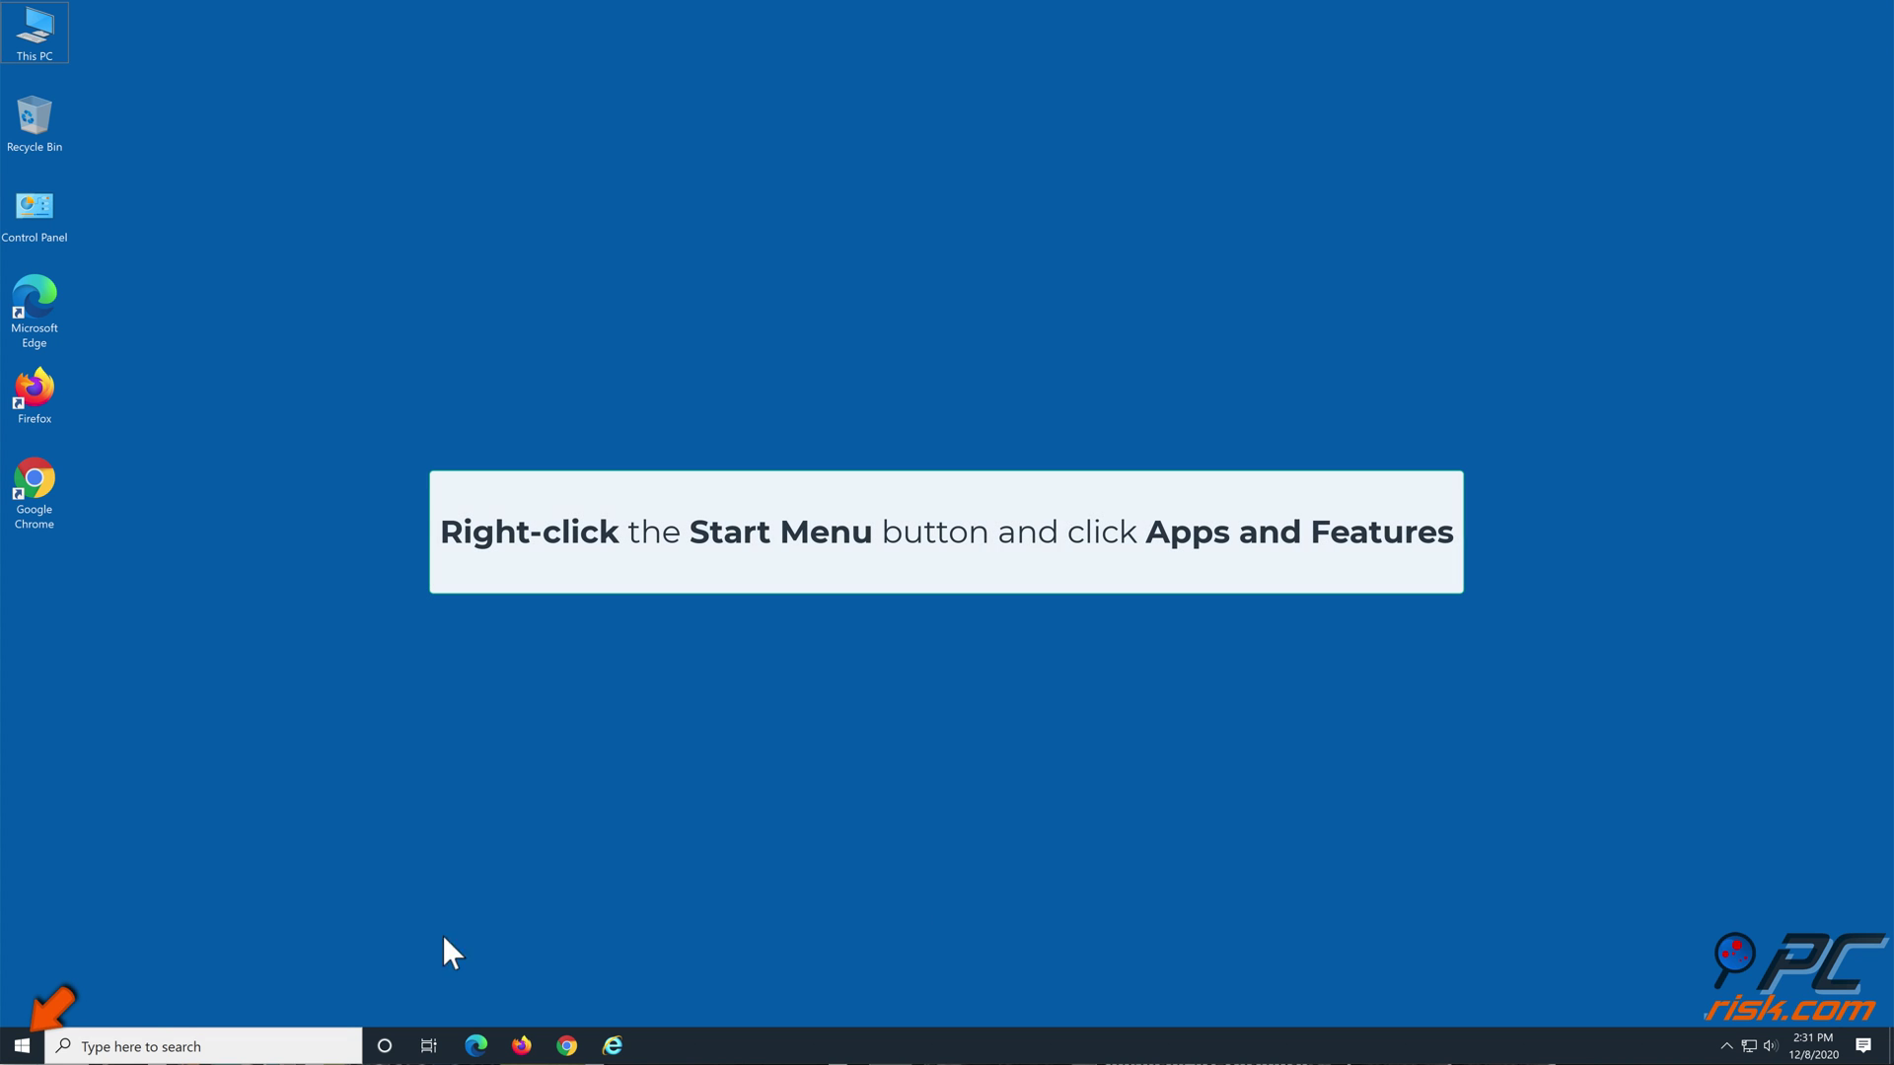
# Uninstall LogMeIn Hamachi from Apps & features, removing all user settings, then close Settings.
pyautogui.rightClick(27, 1054)
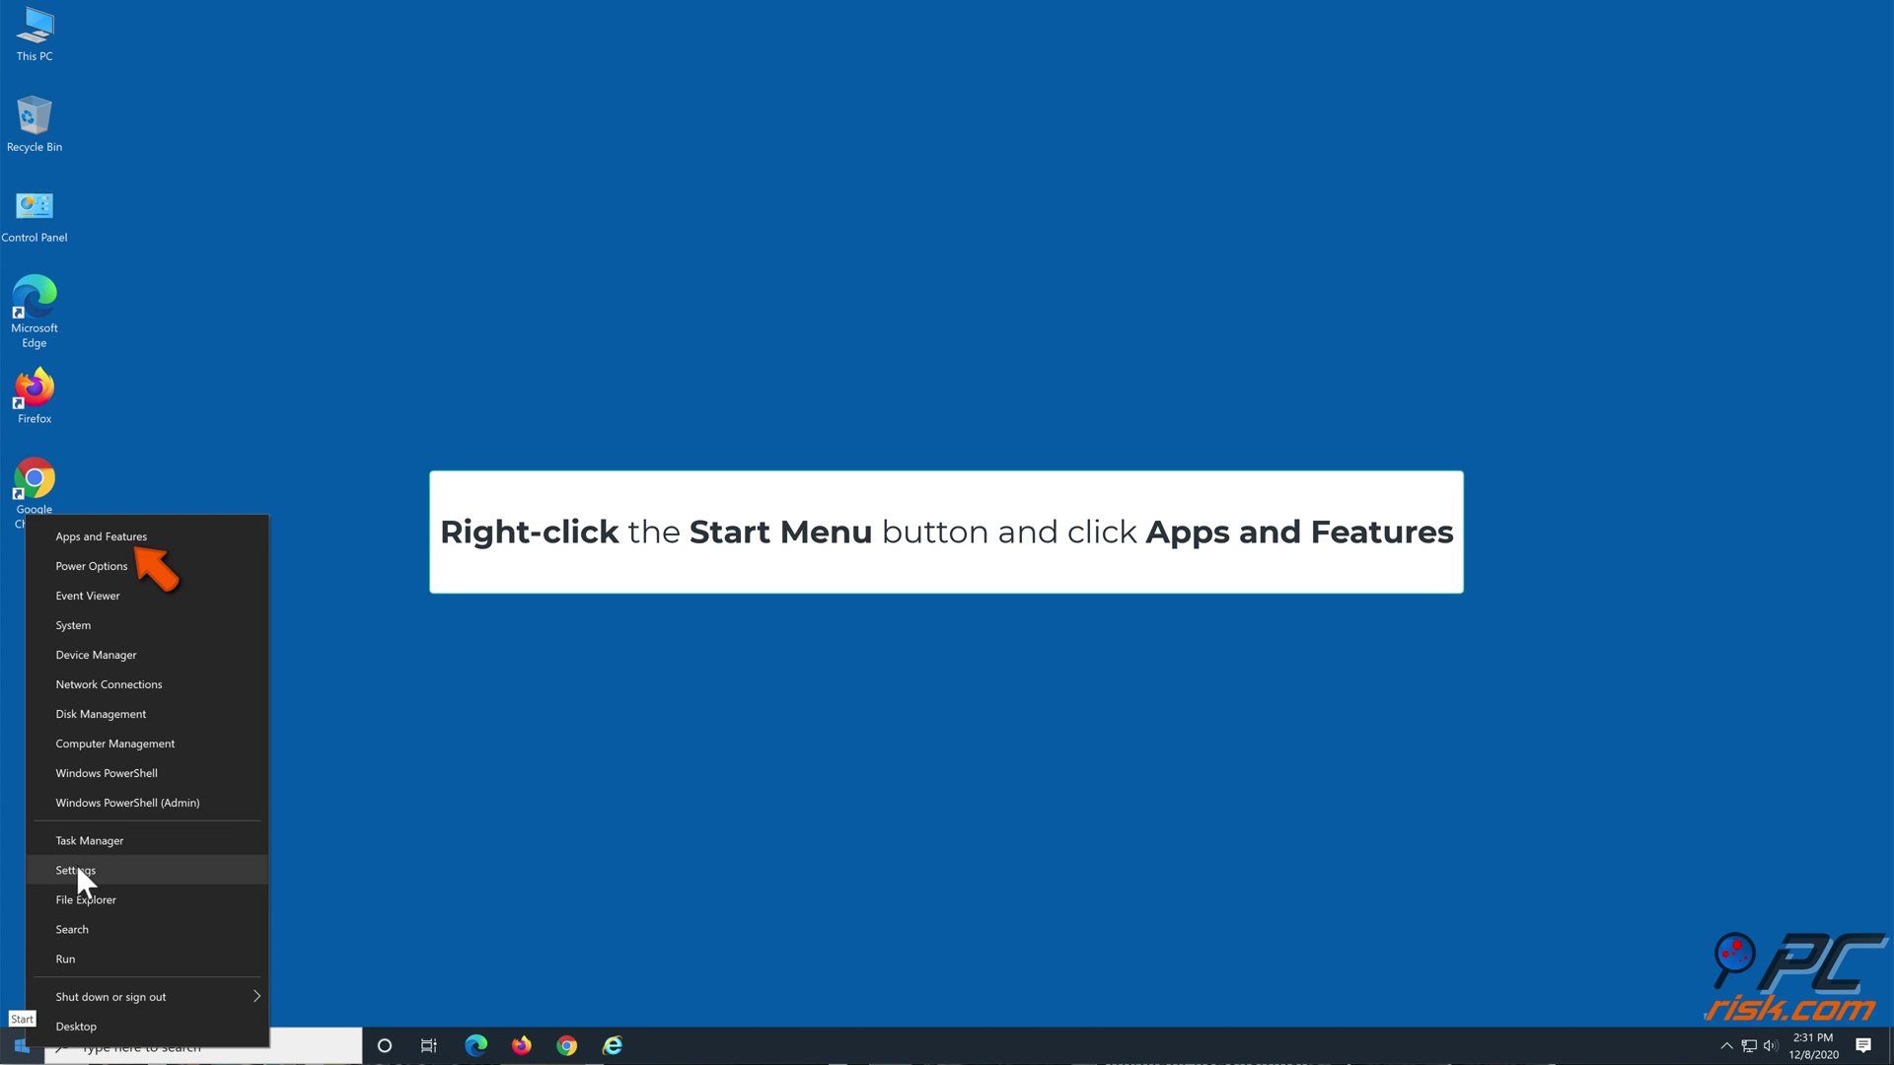
pyautogui.click(184, 537)
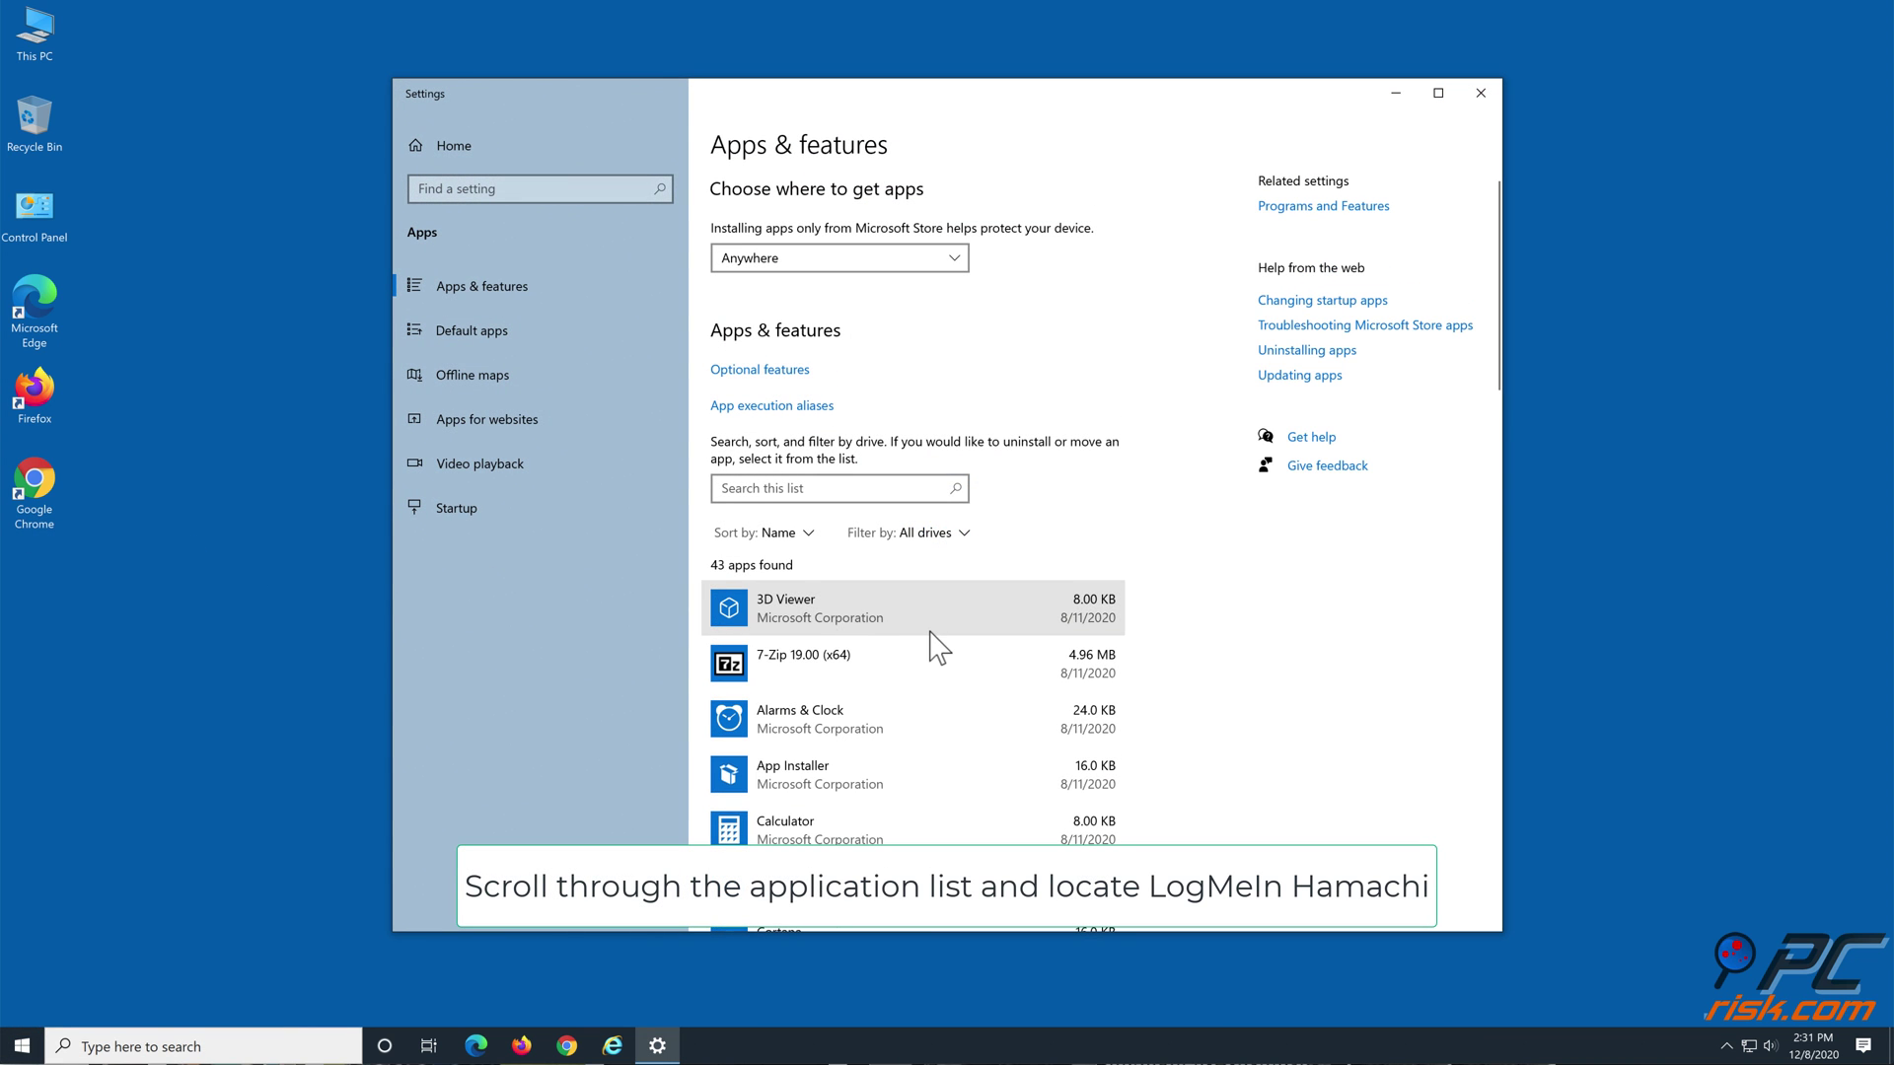
pyautogui.scroll(-5, 933, 644)
pyautogui.scroll(-2, 932, 647)
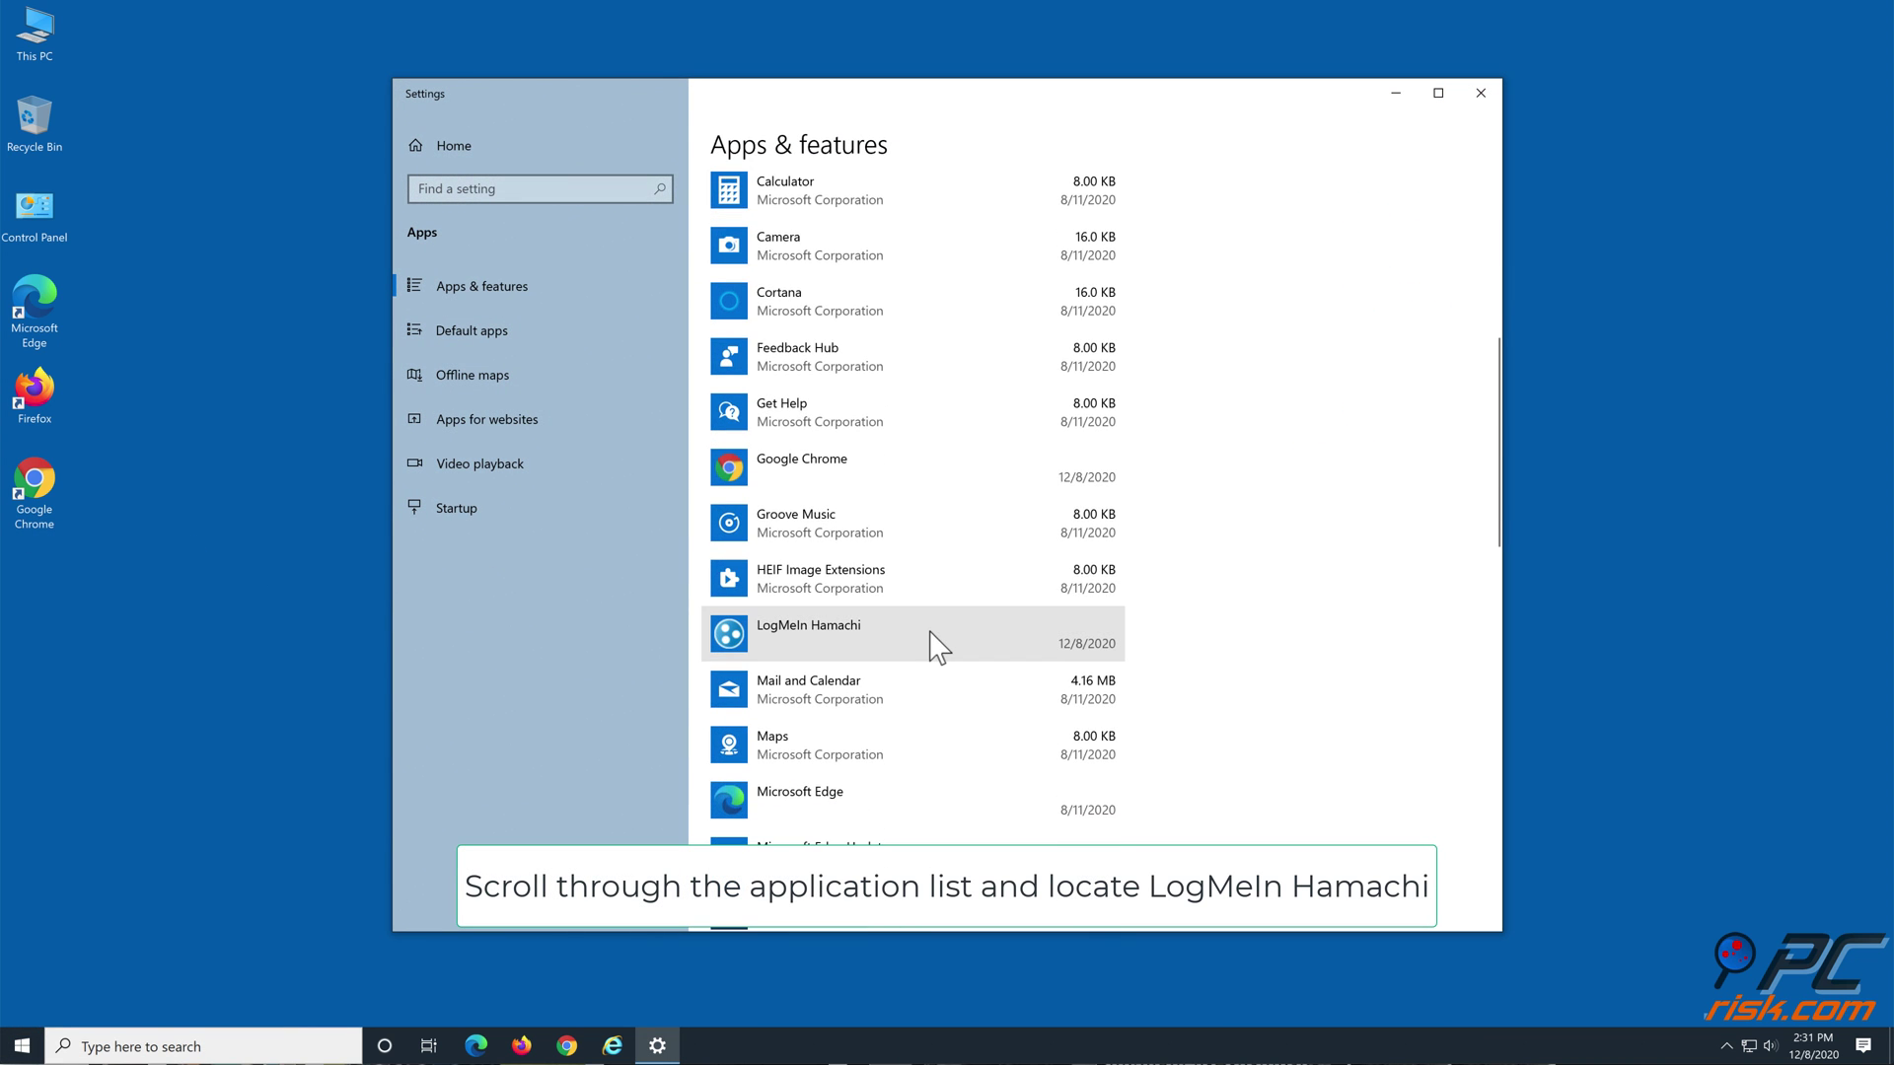
pyautogui.click(882, 644)
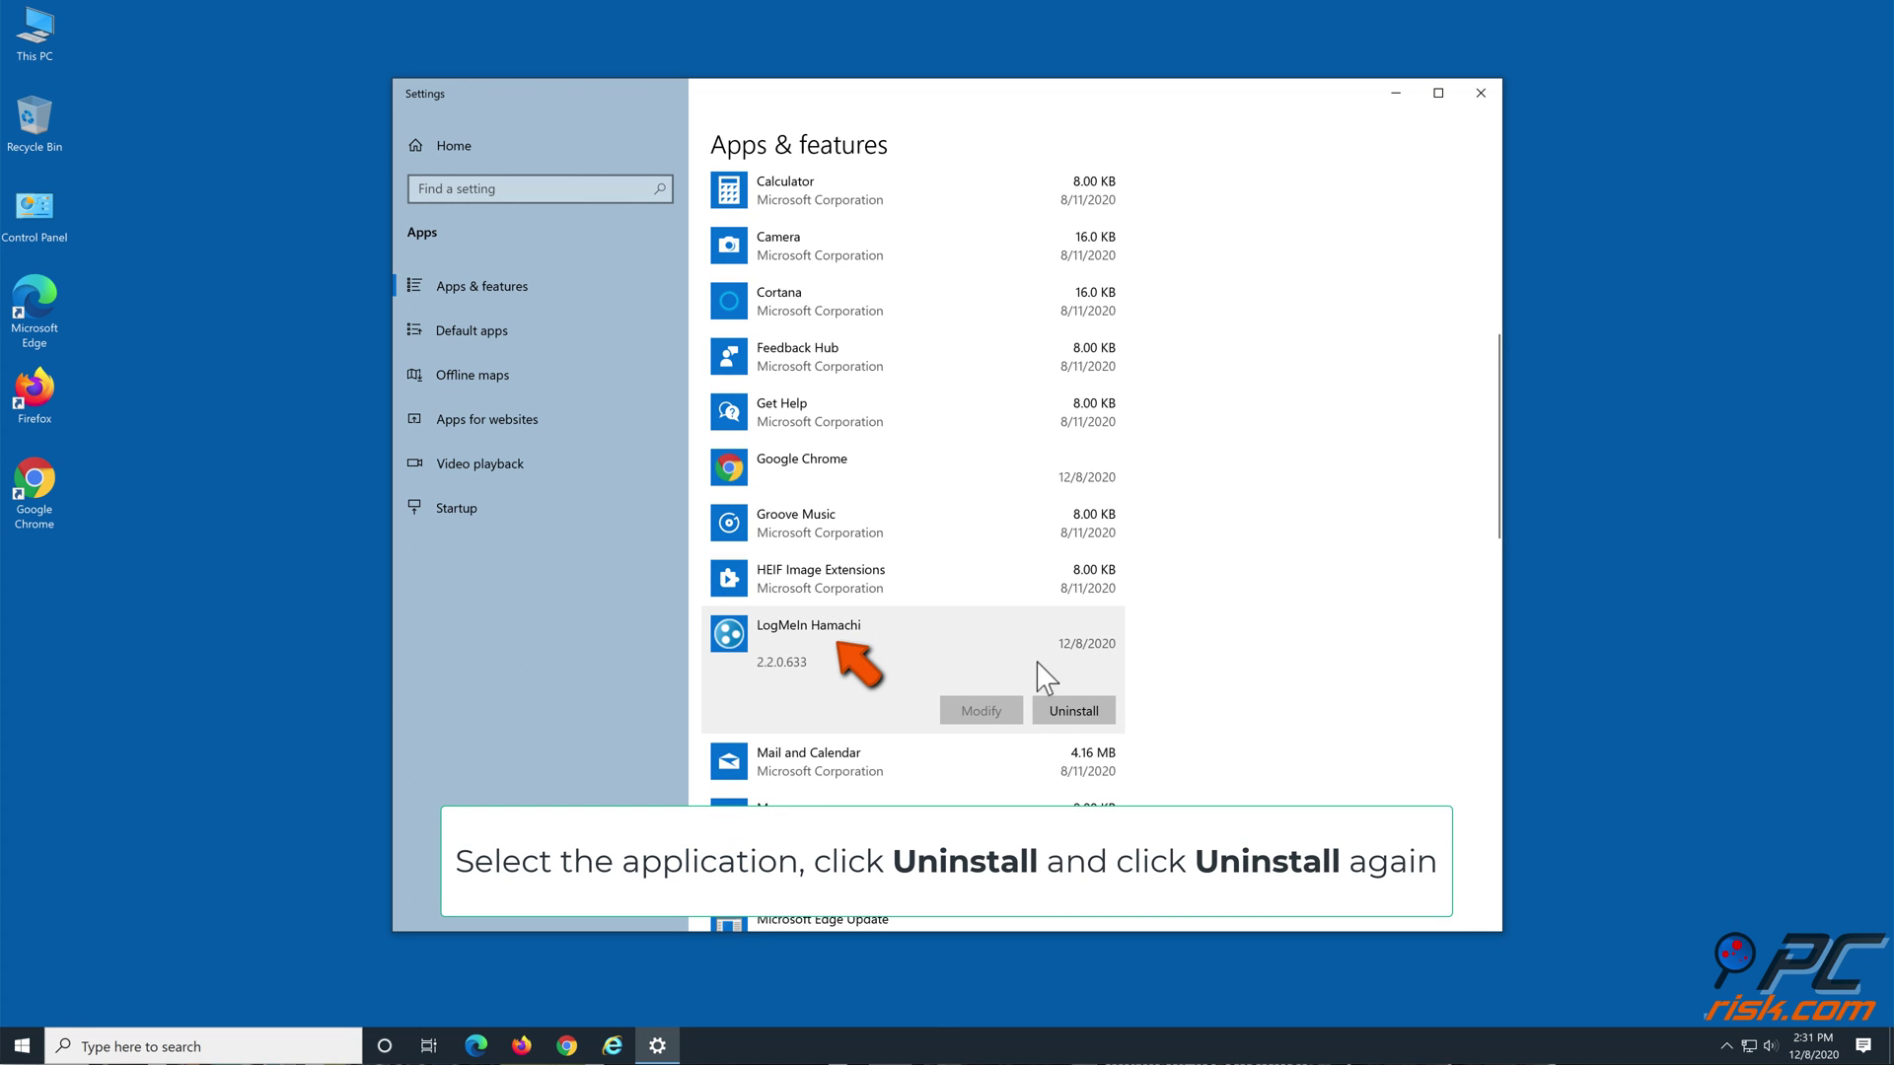
pyautogui.click(1075, 717)
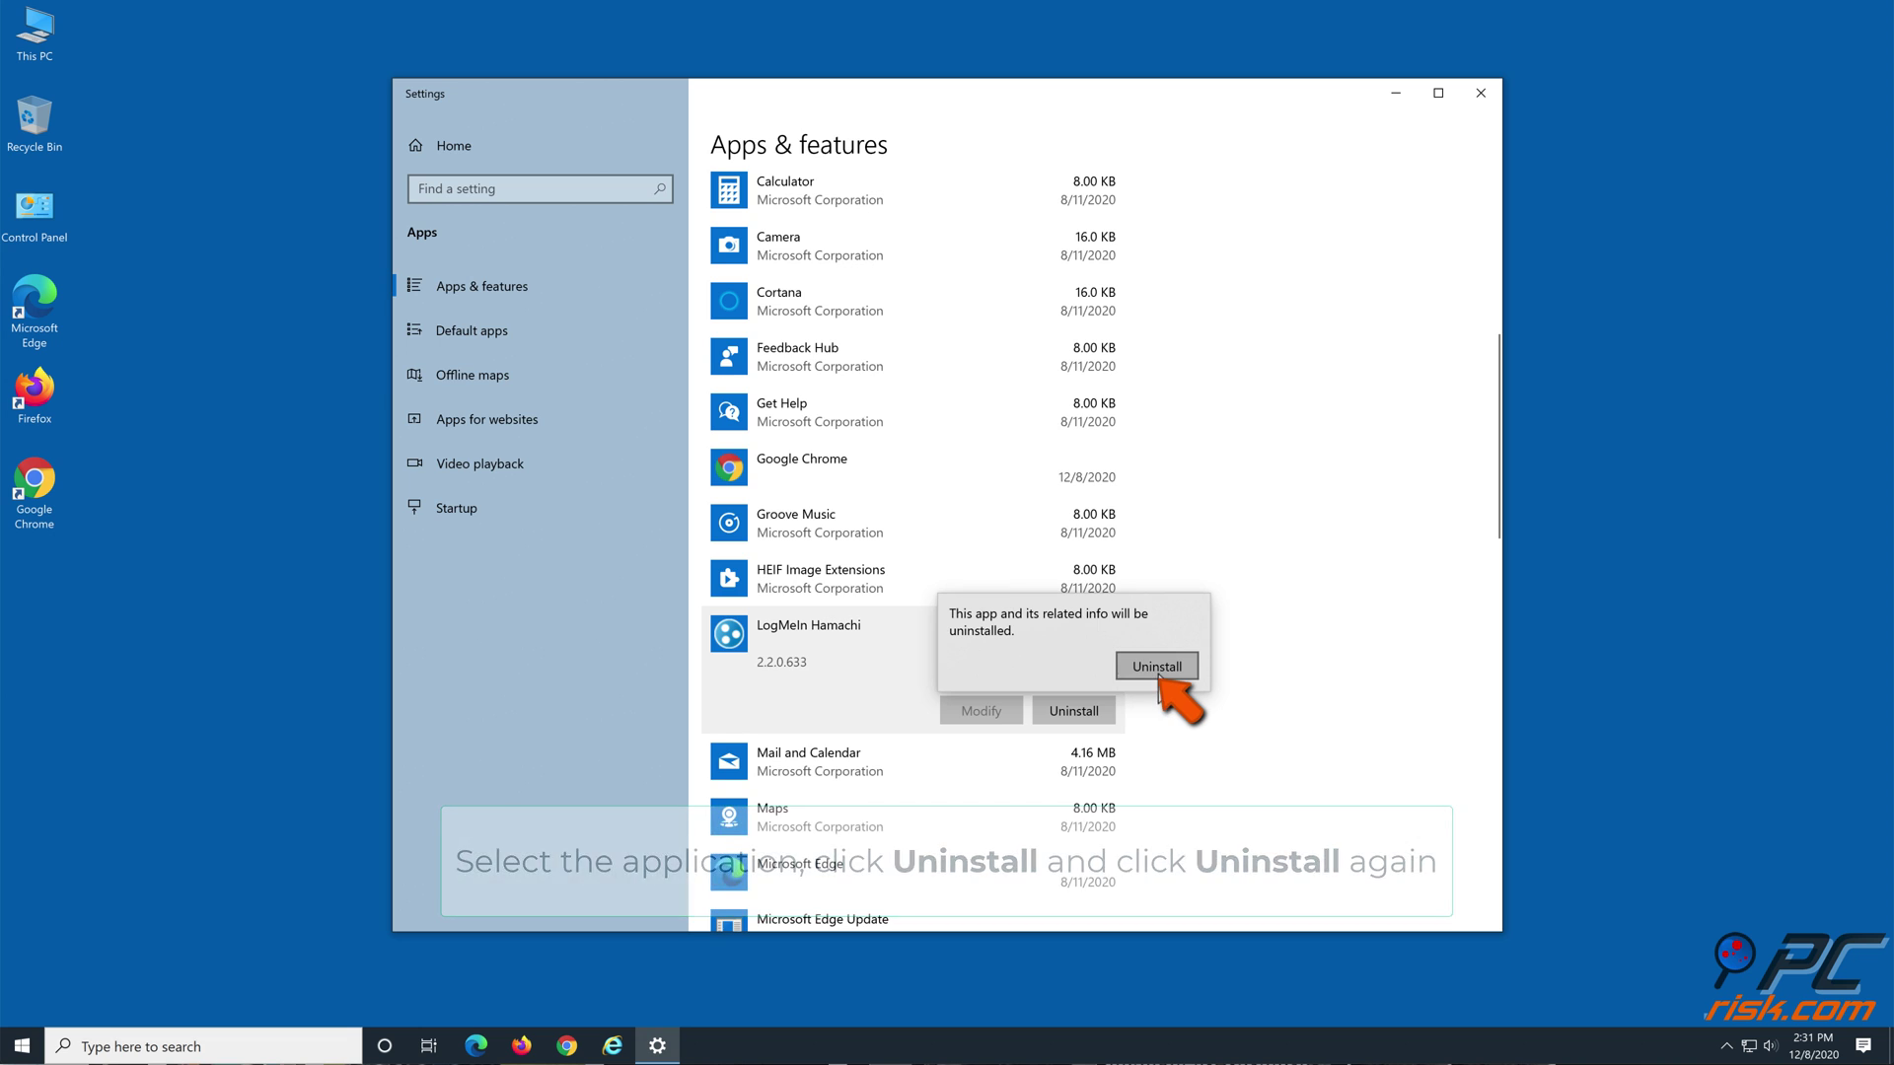
pyautogui.click(1157, 666)
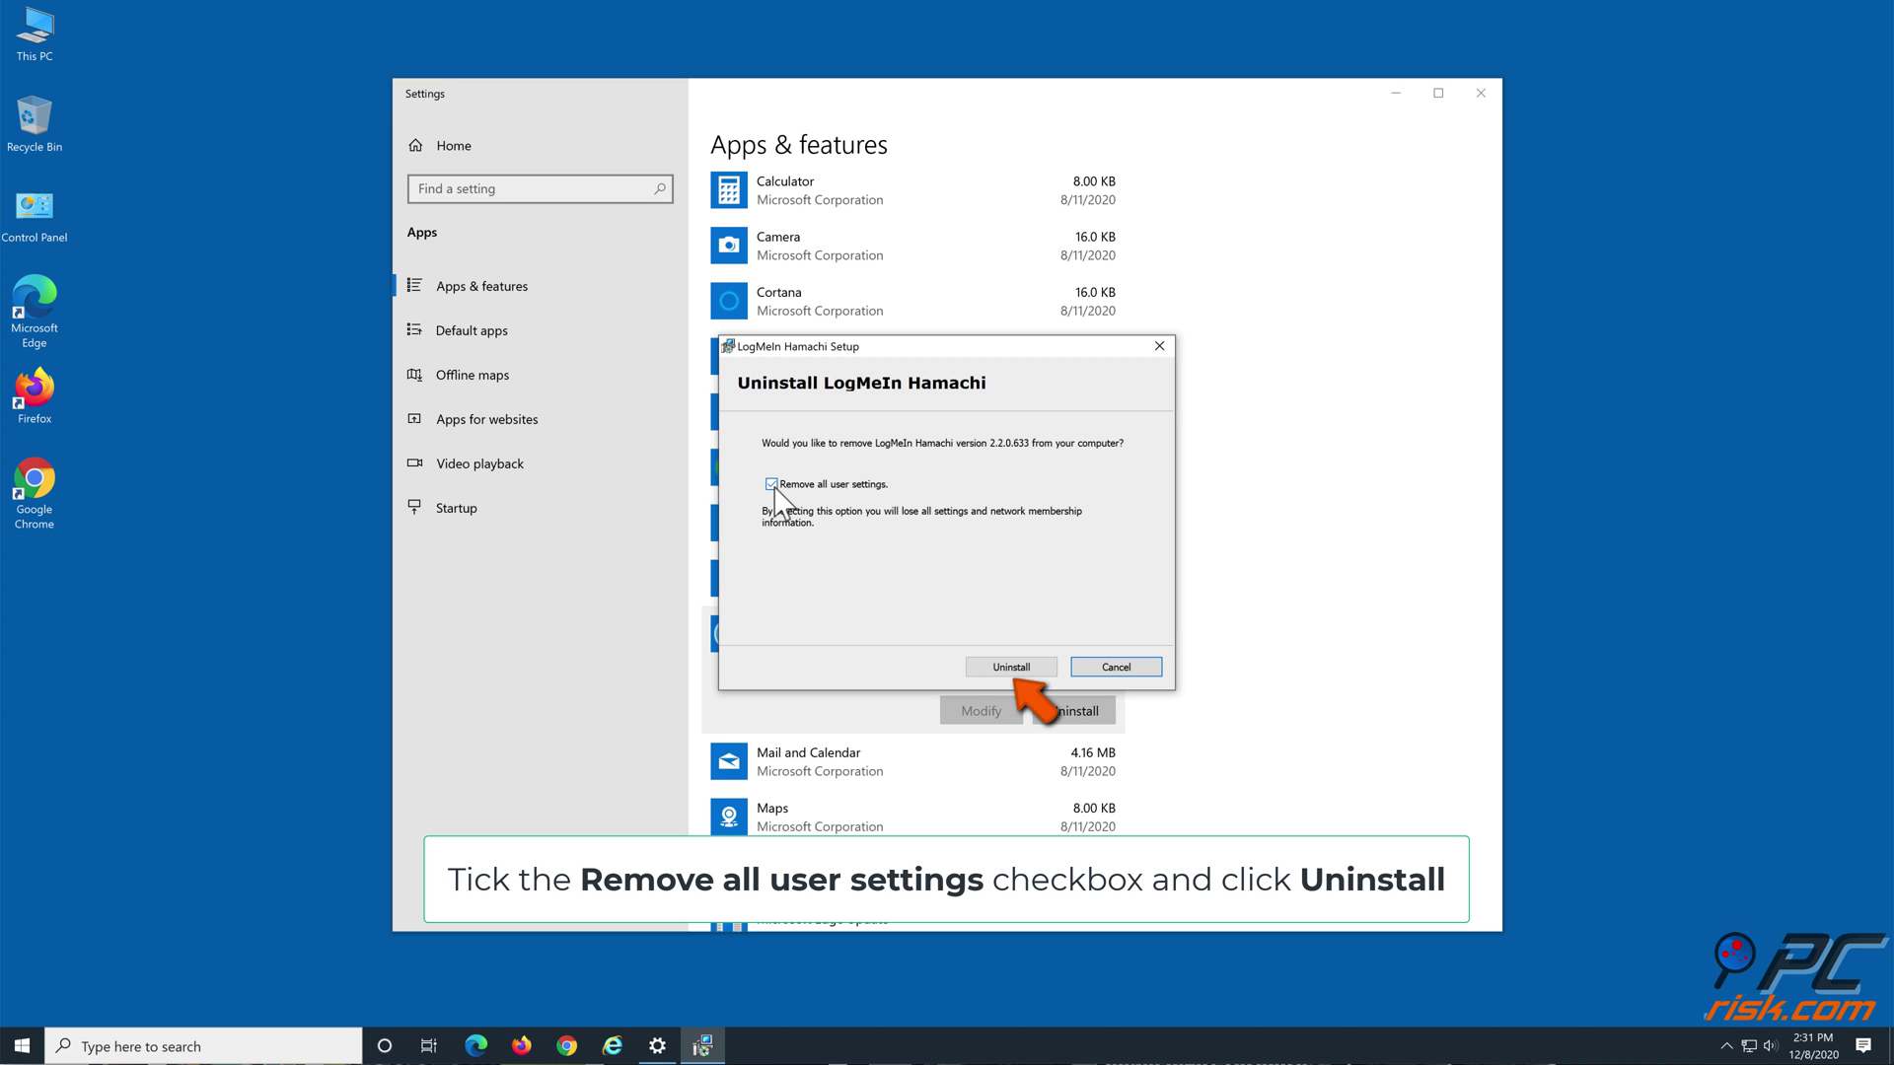
pyautogui.click(1012, 668)
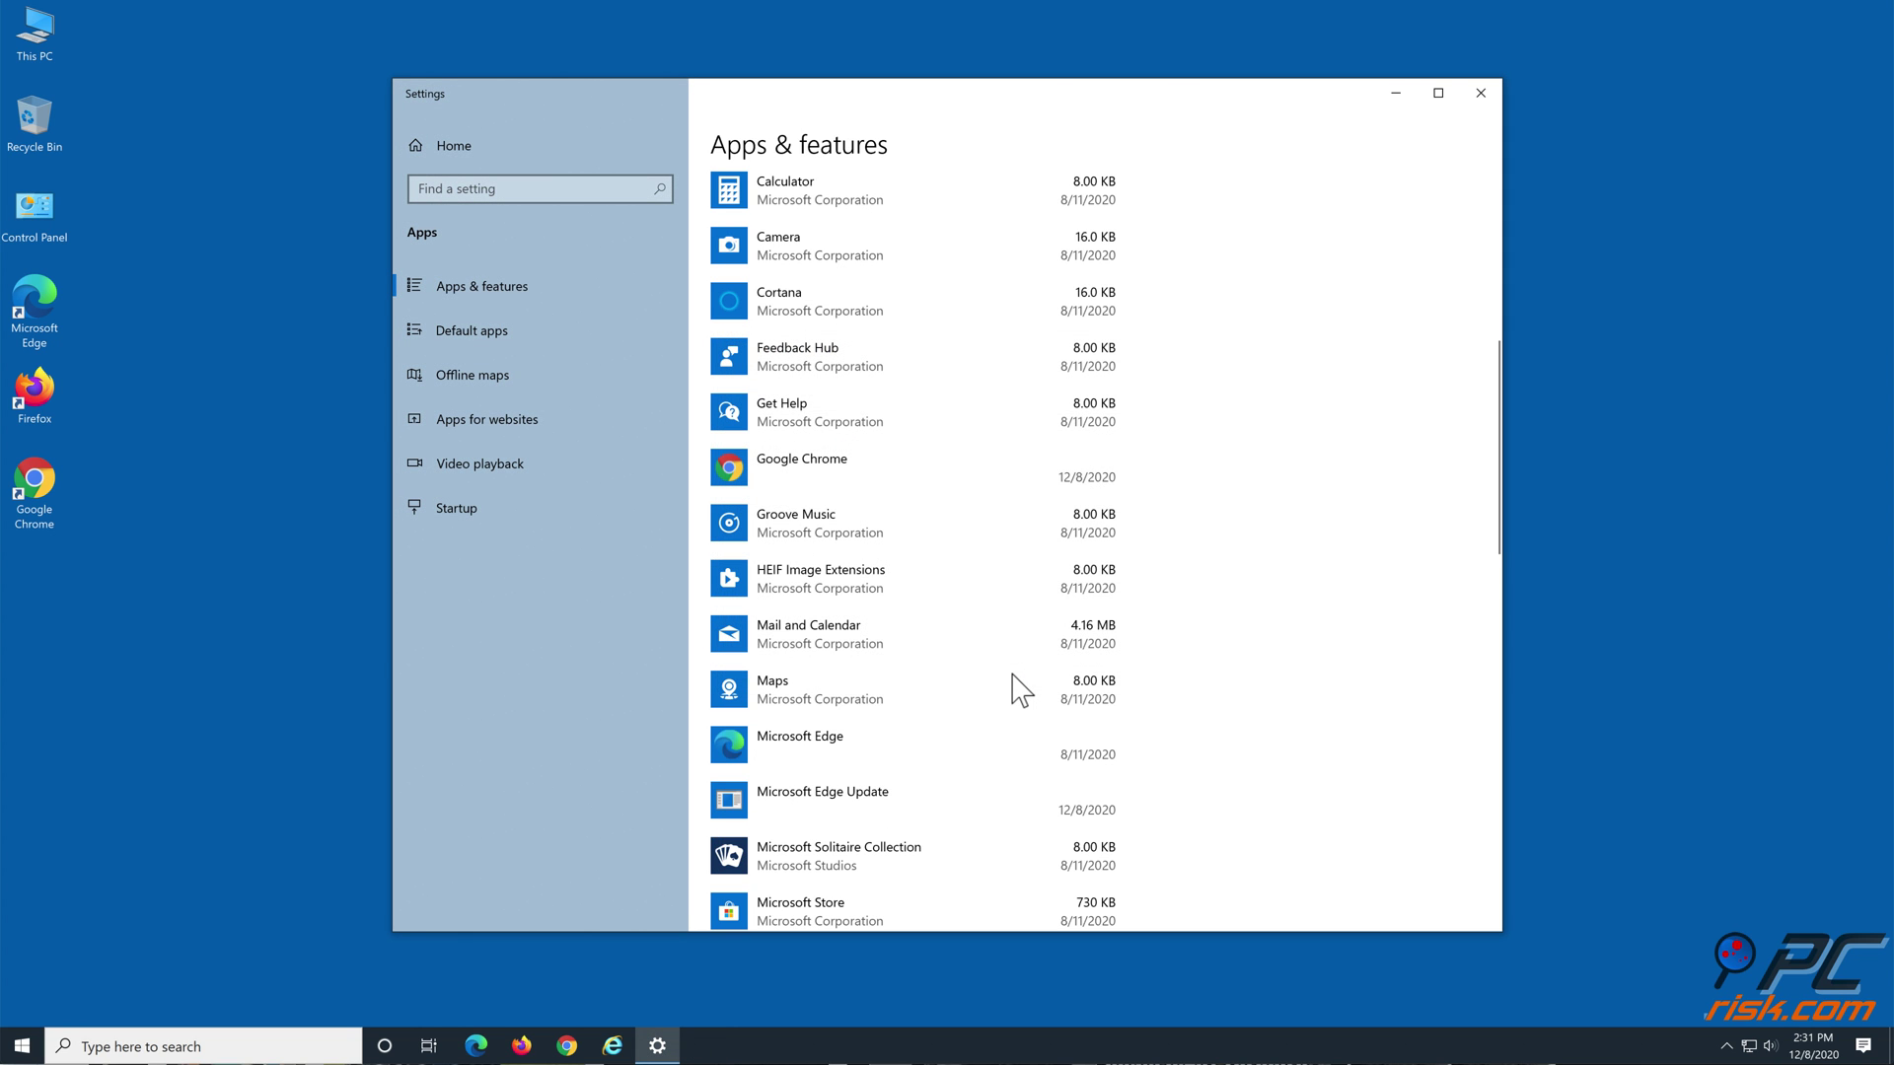
pyautogui.click(1481, 93)
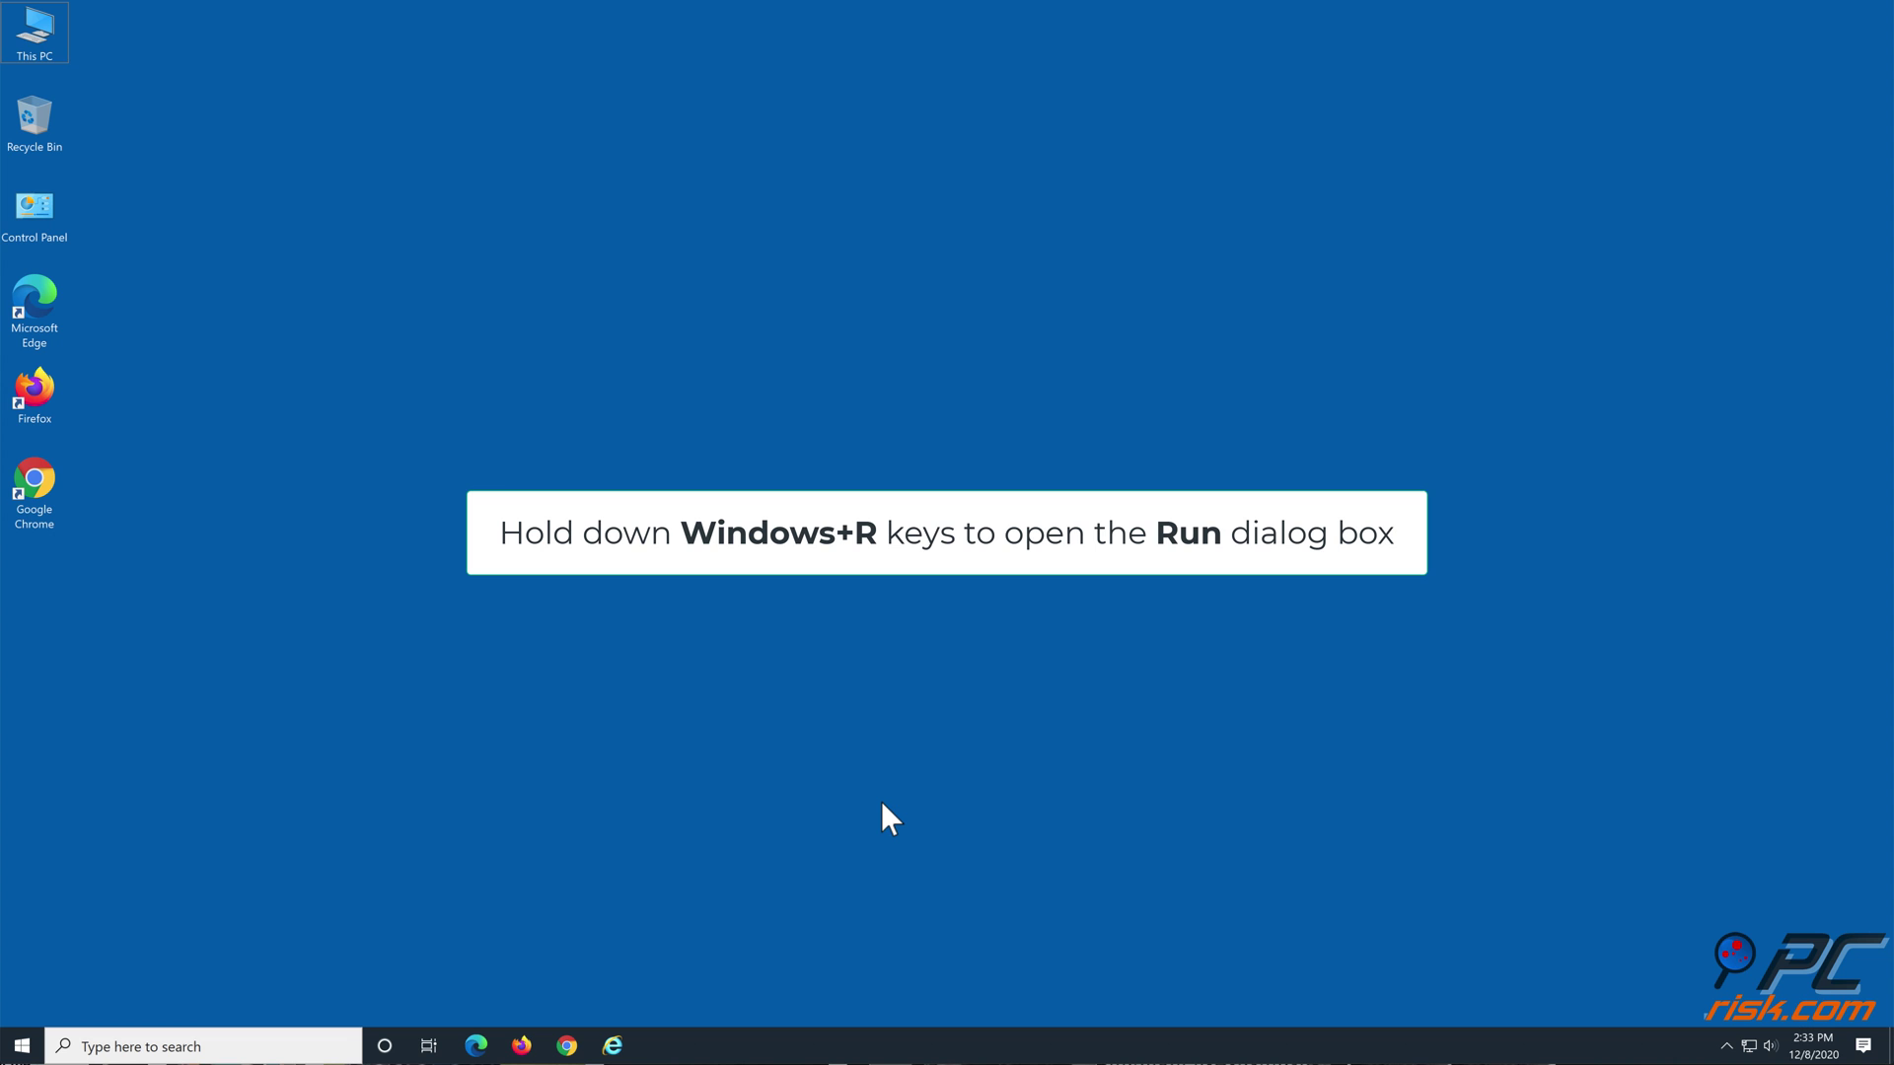
# Launch cmd from the Run dialog as an administrator Command Prompt.
pyautogui.press('super+r')
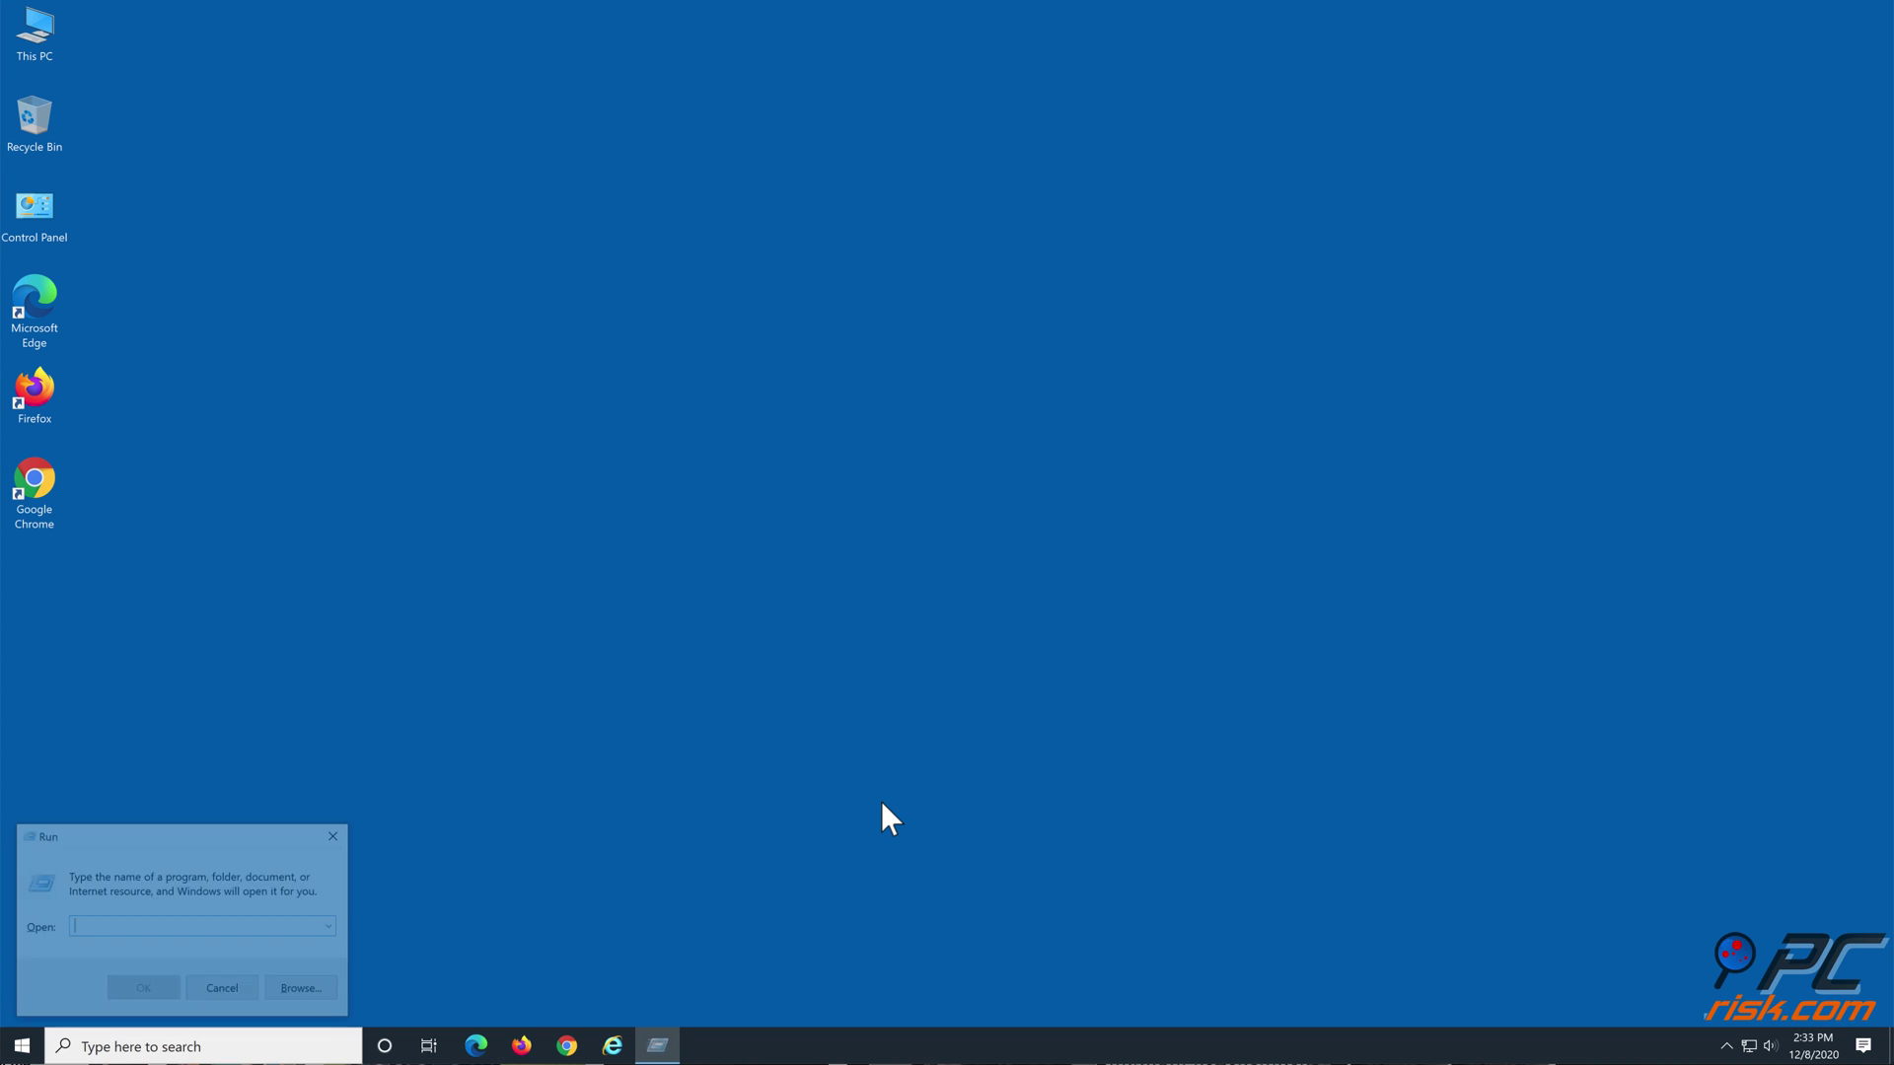
pyautogui.write('cmd')
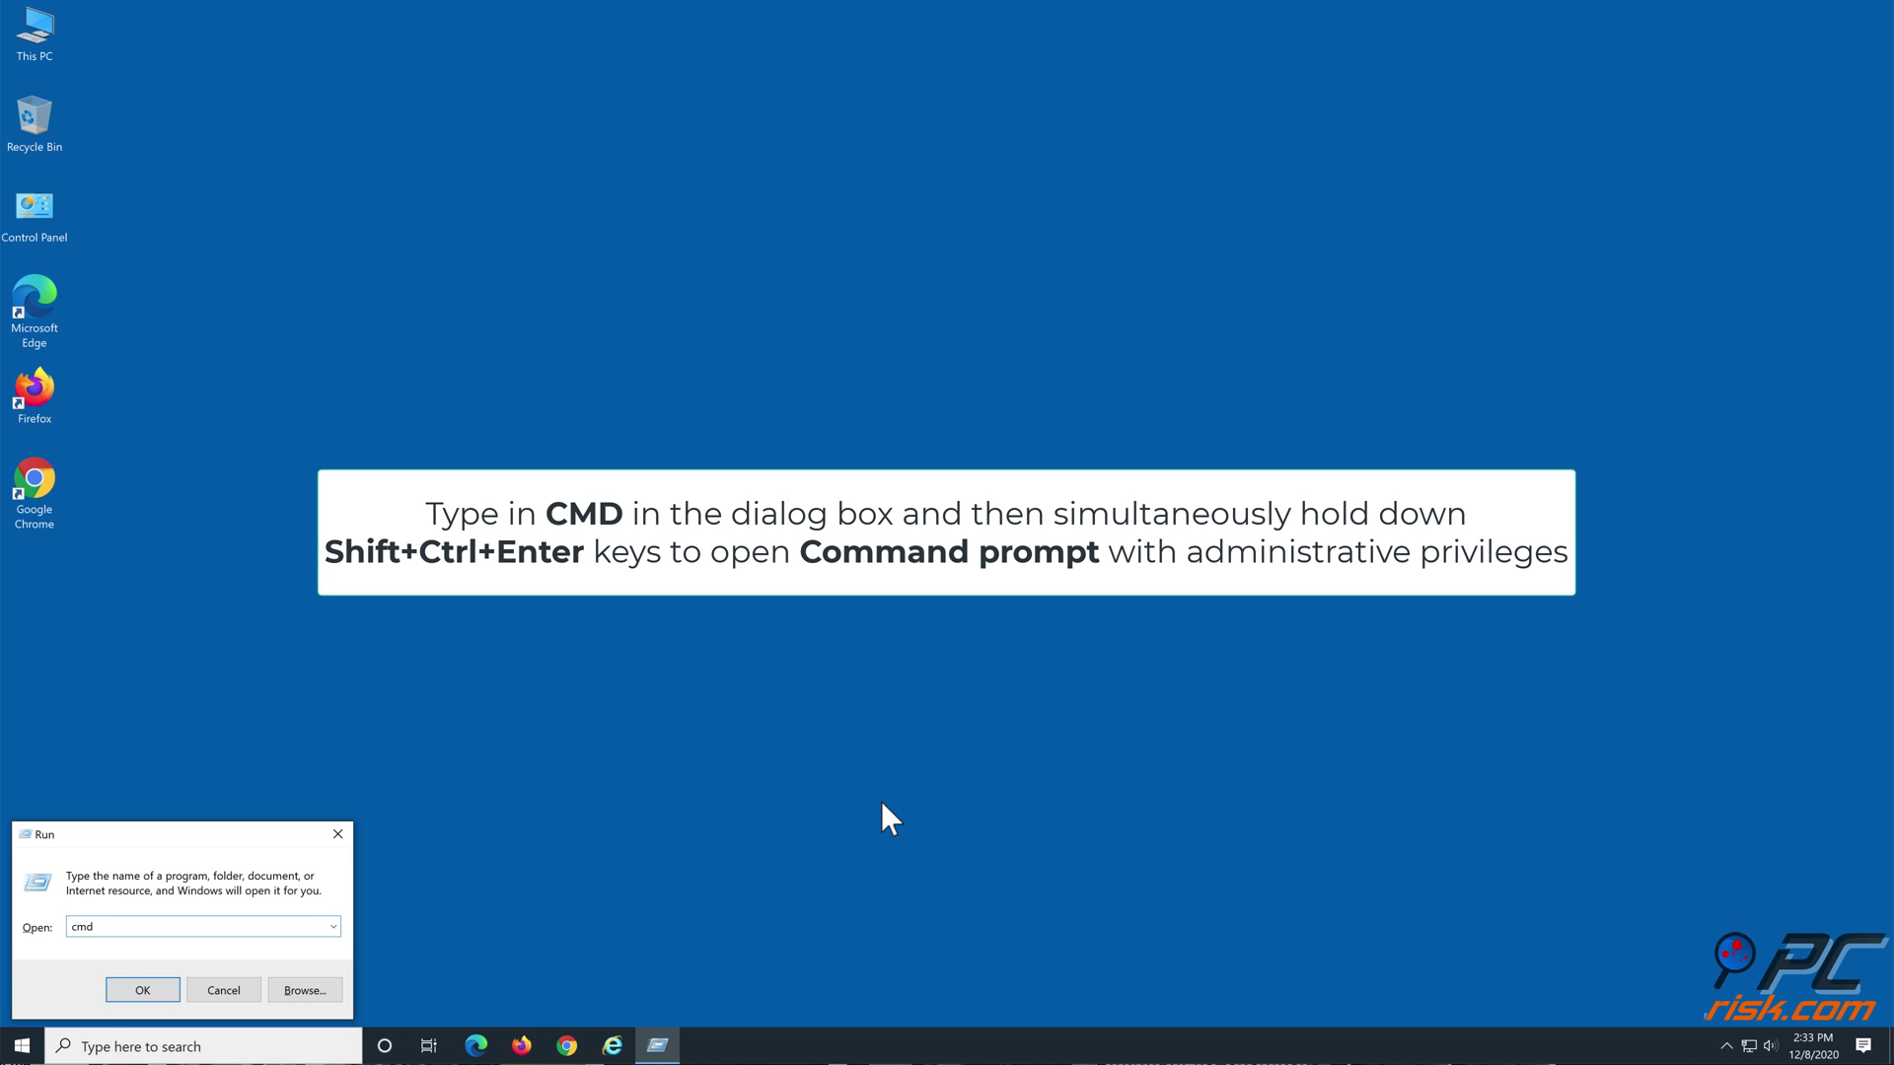
pyautogui.hotkey('ctrl', 'shift', 'Return')
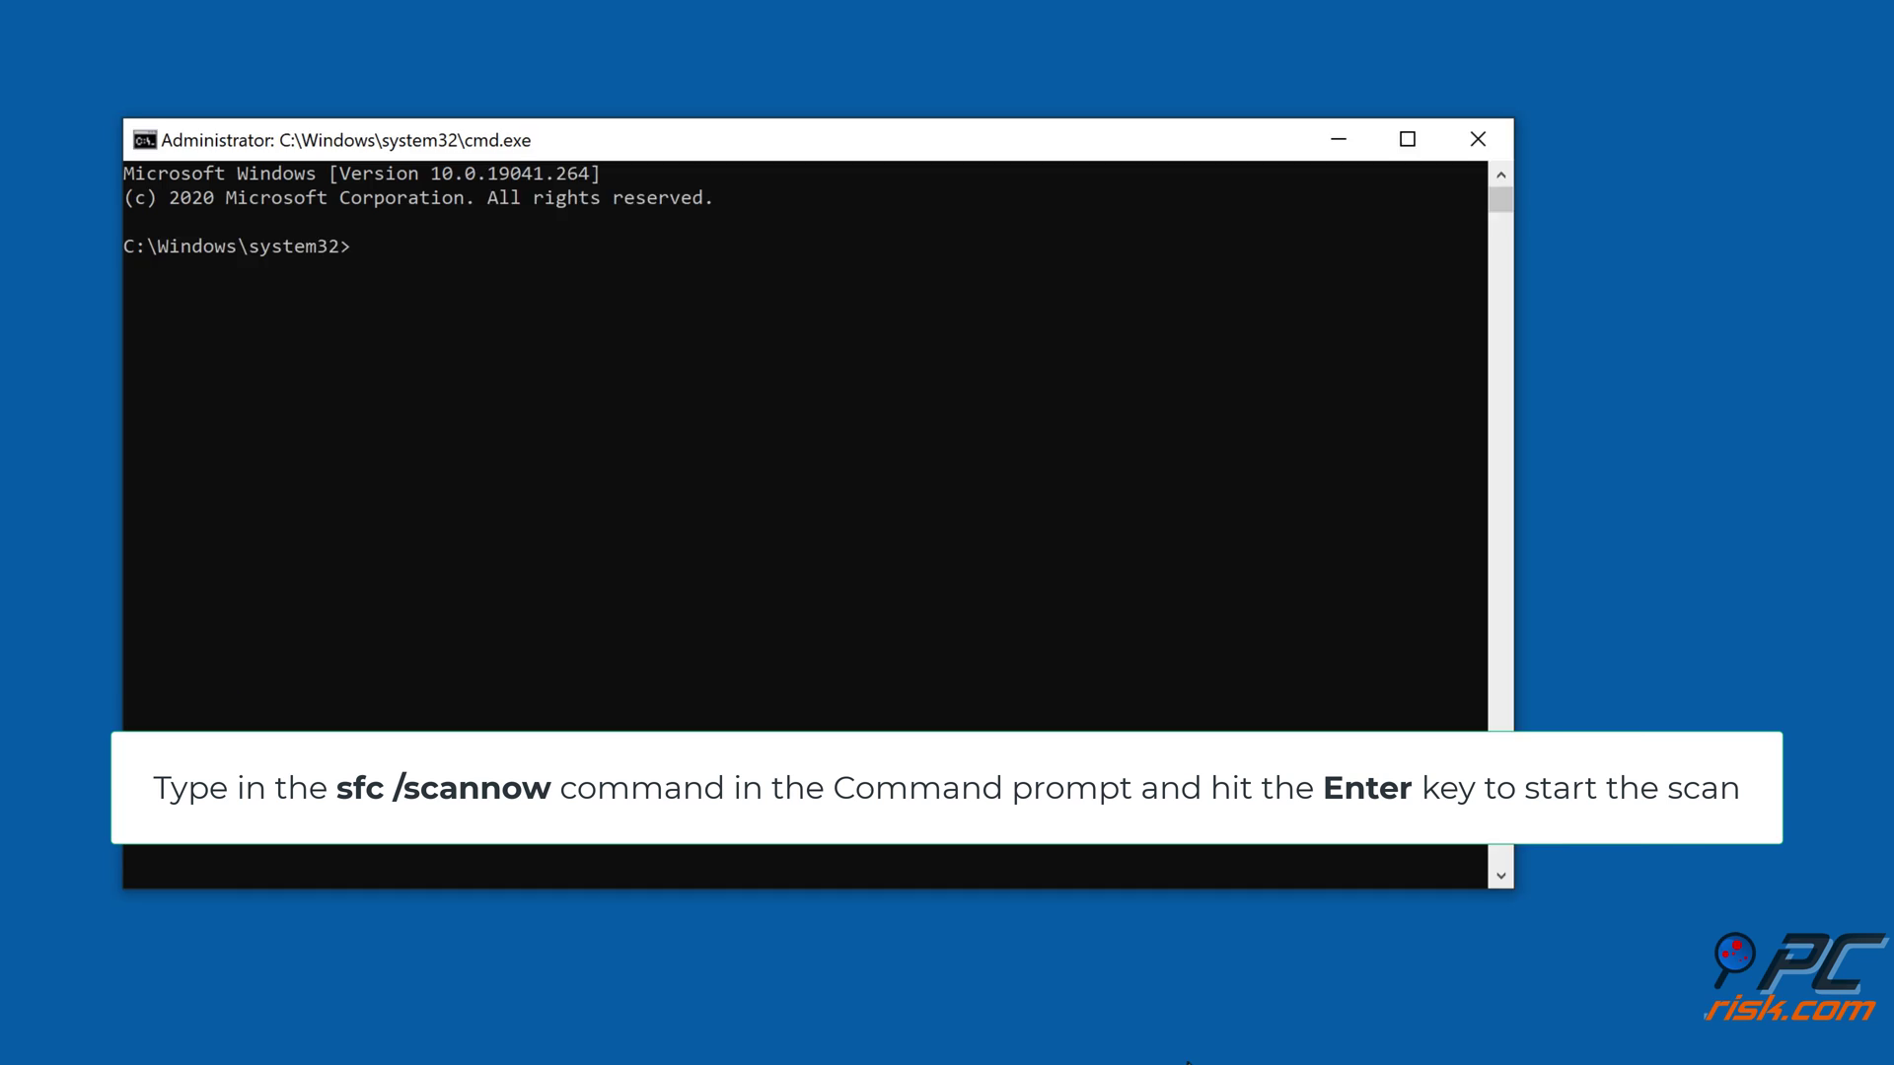
pyautogui.write('sfc /scannow')
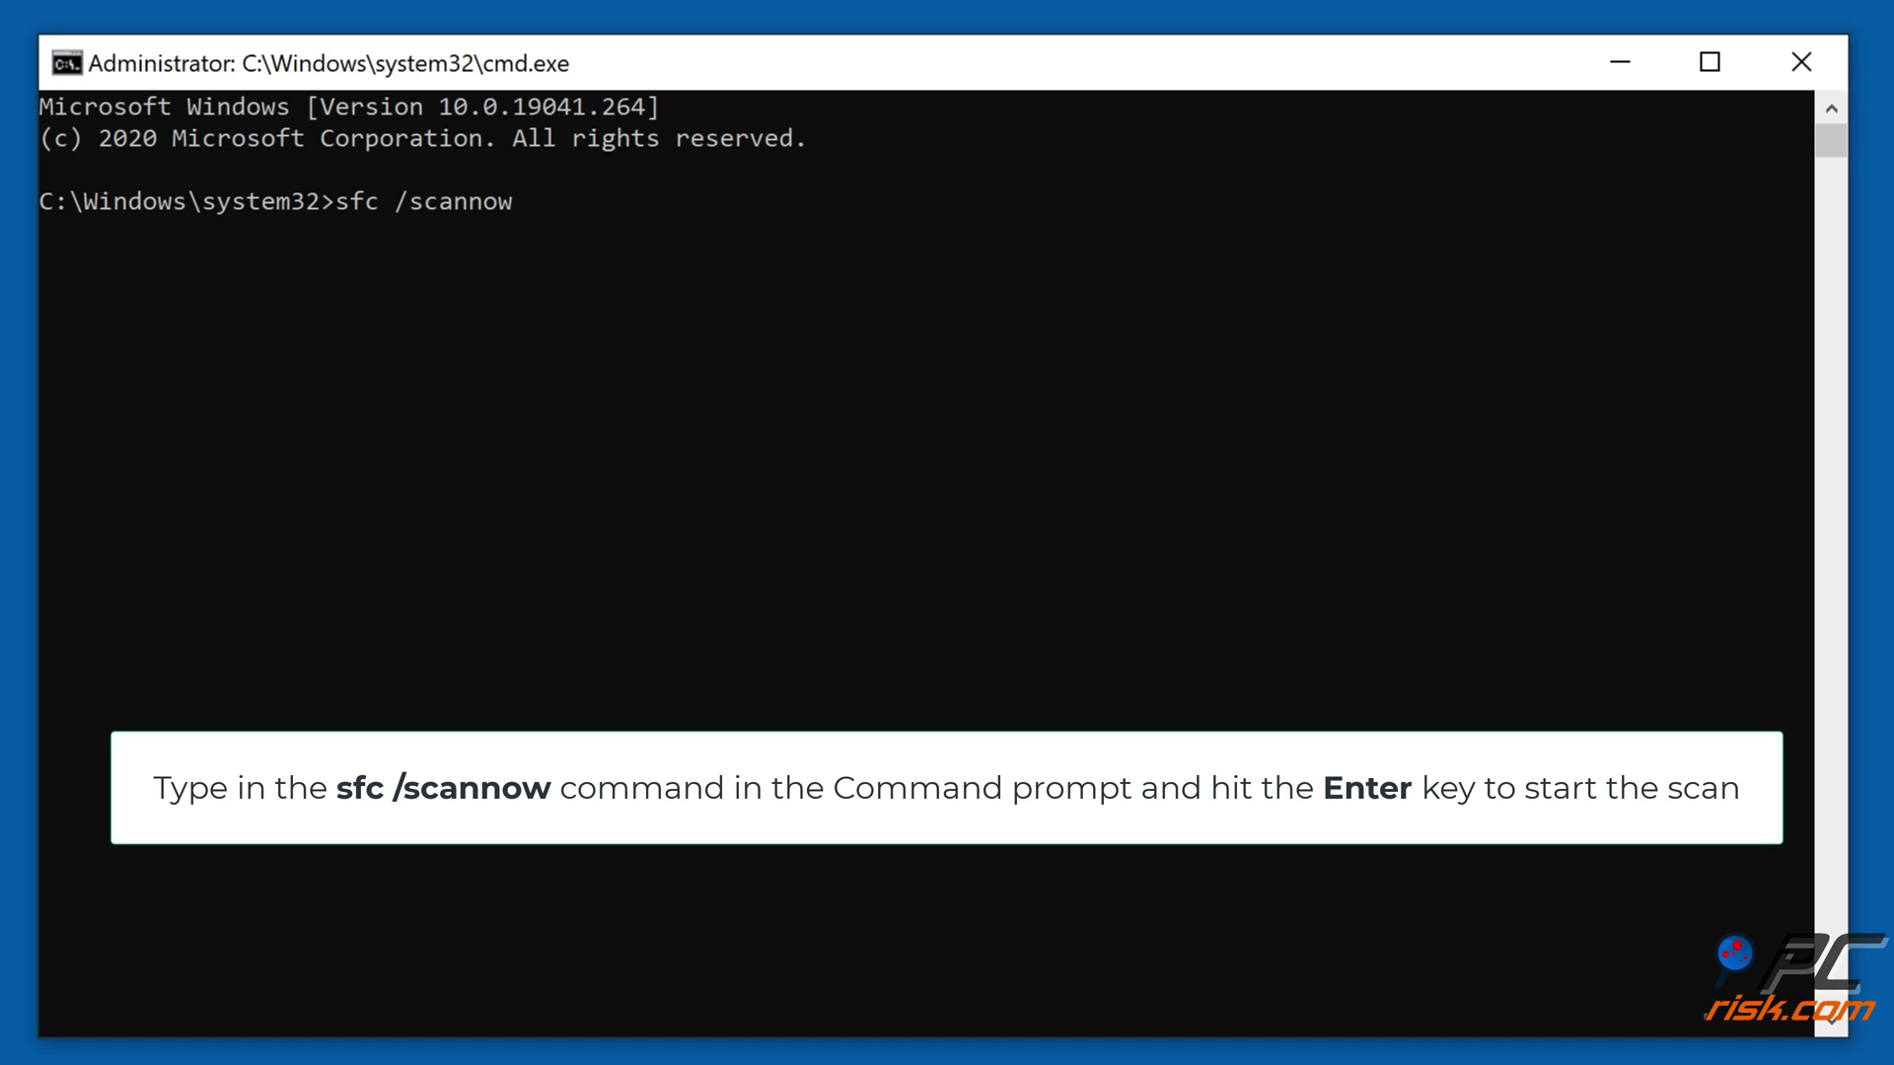
# Run sfc /scannow and let verification reach 100% with no integrity violations.
pyautogui.press('Return')
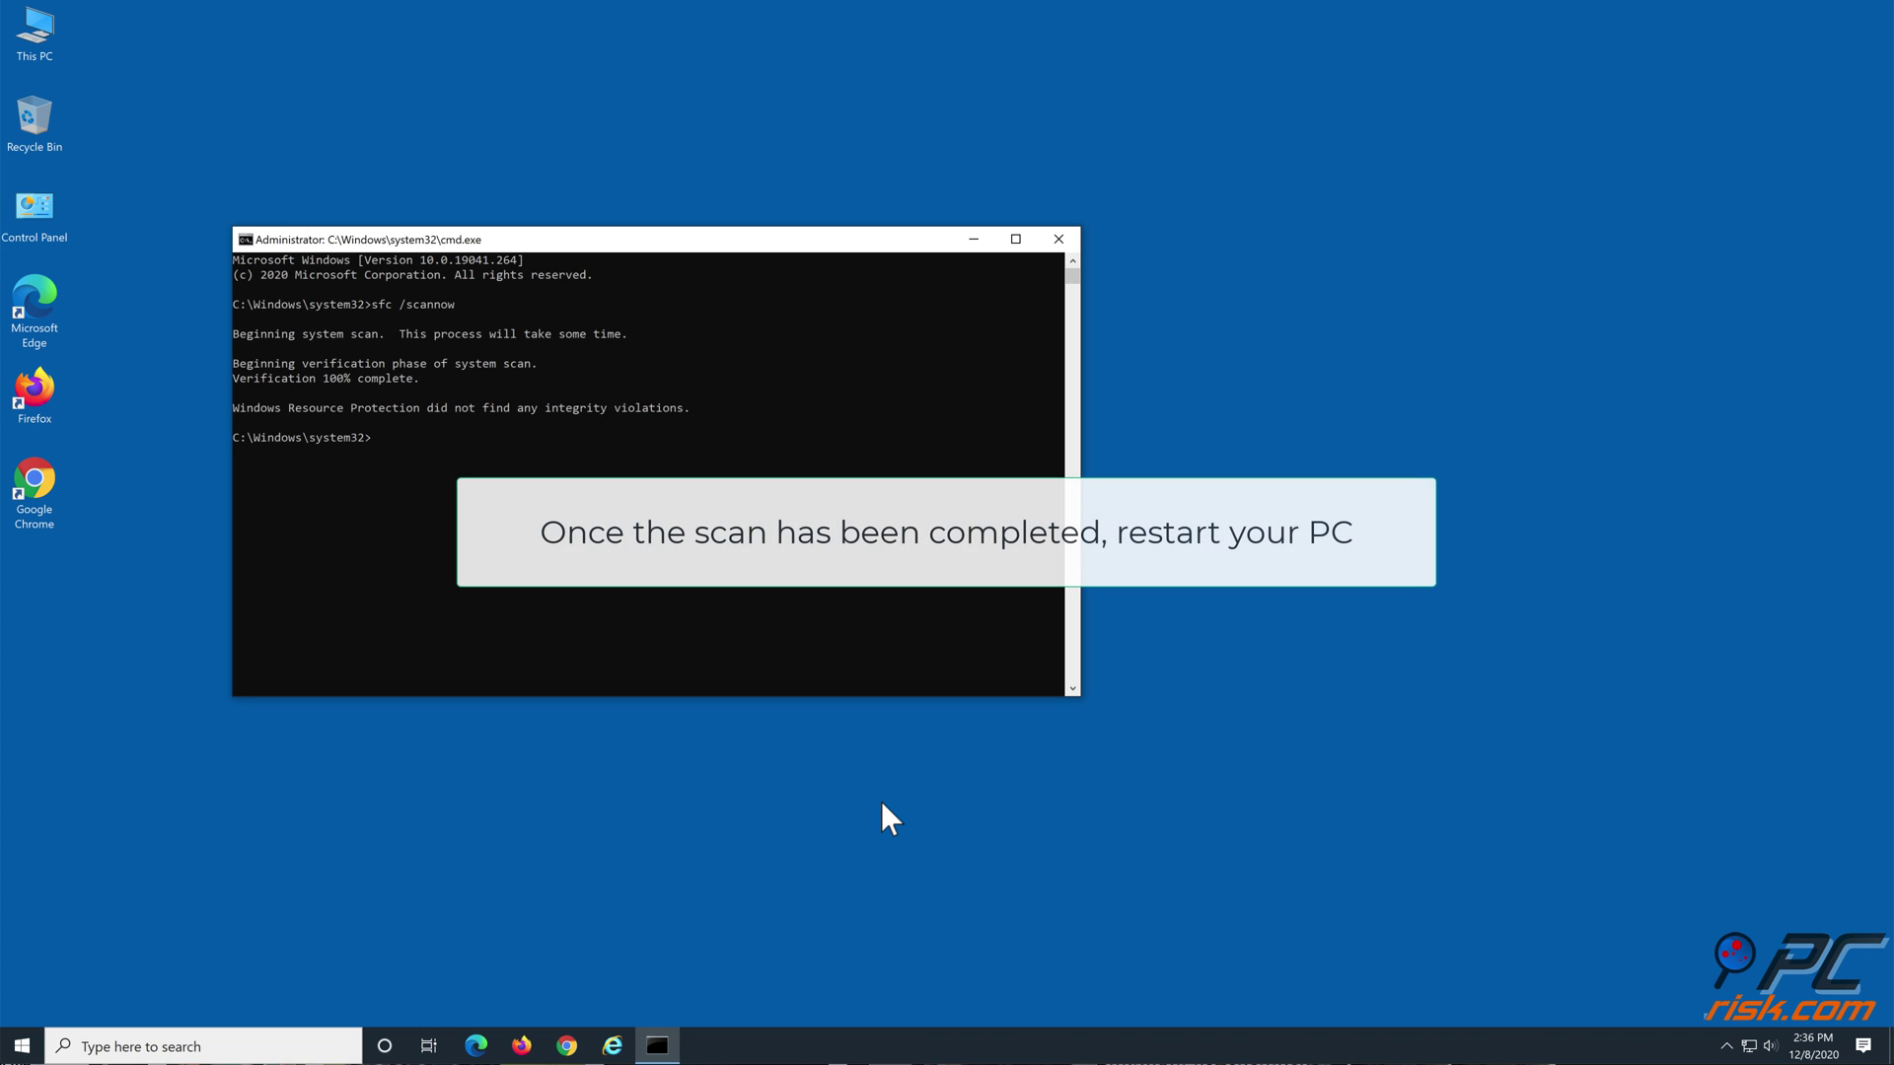
# Close Command Prompt and restart the PC from the Start menu's Power options.
pyautogui.click(1059, 240)
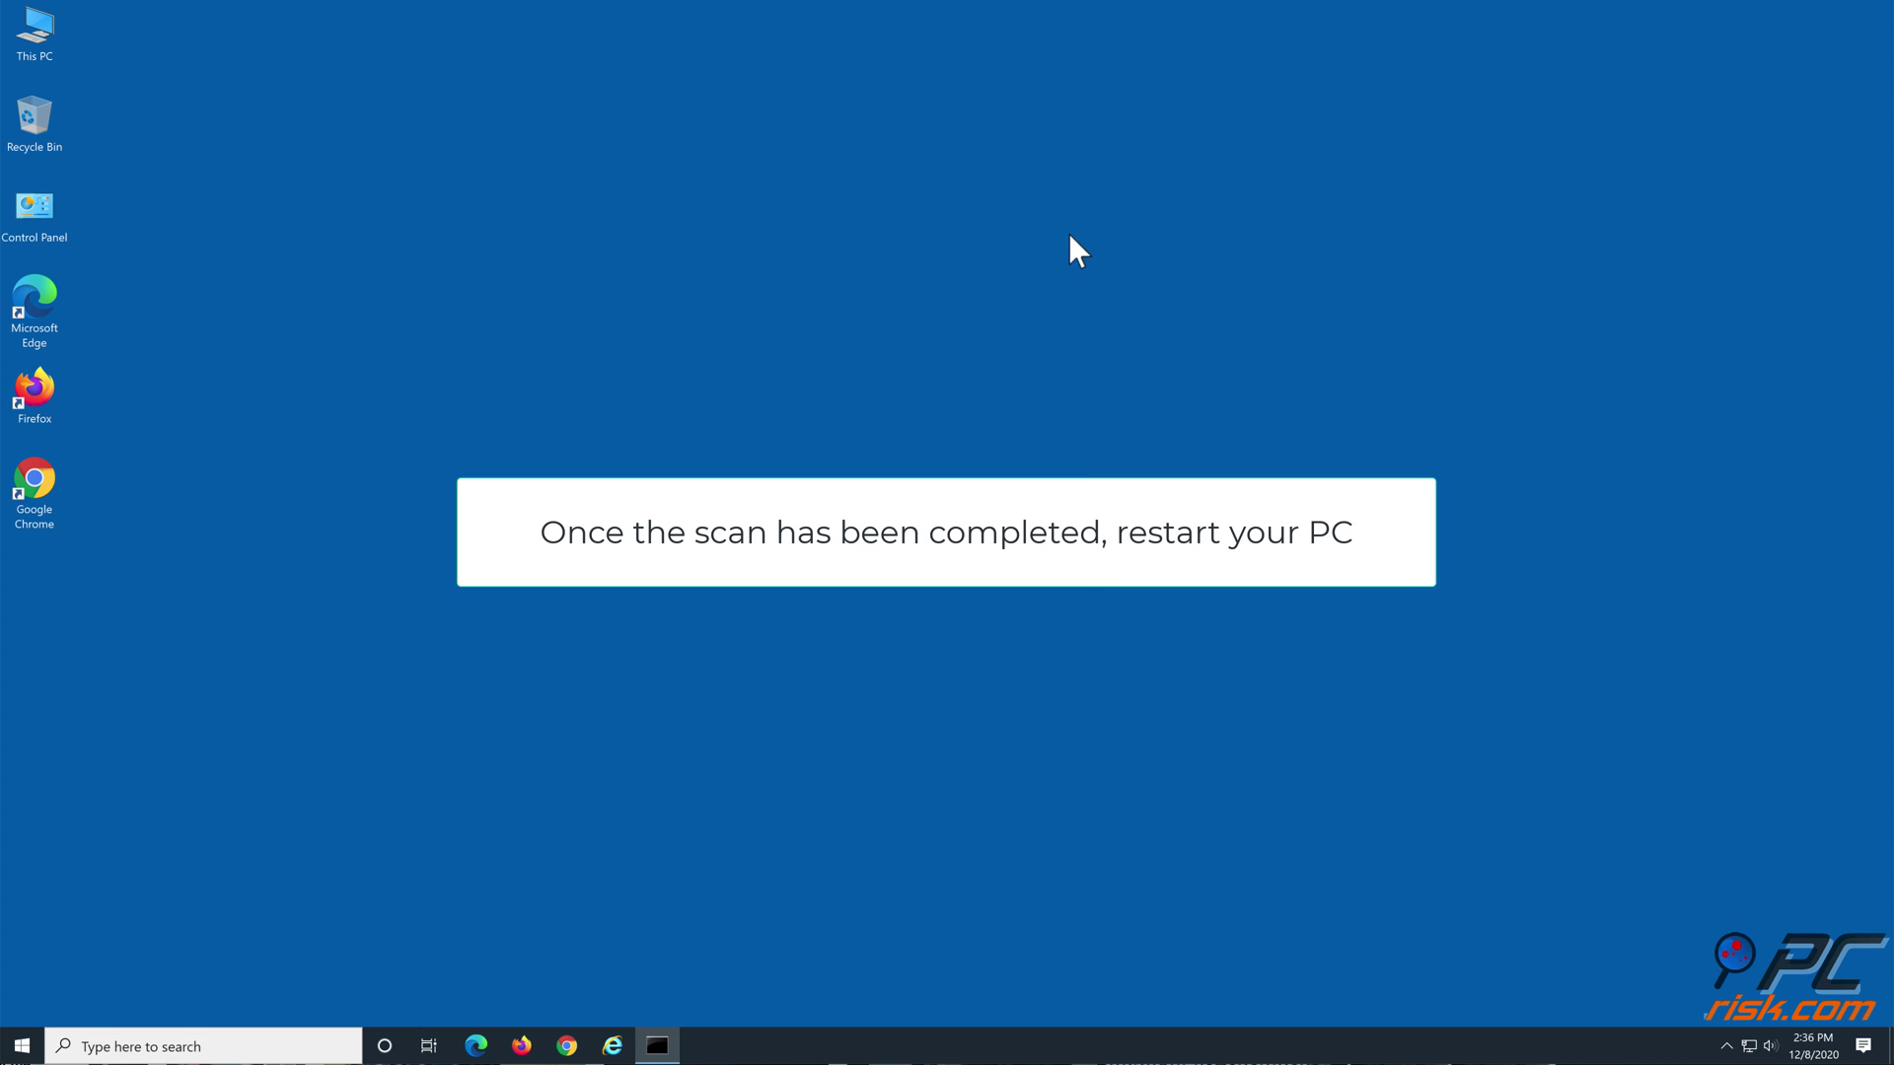
pyautogui.click(24, 1043)
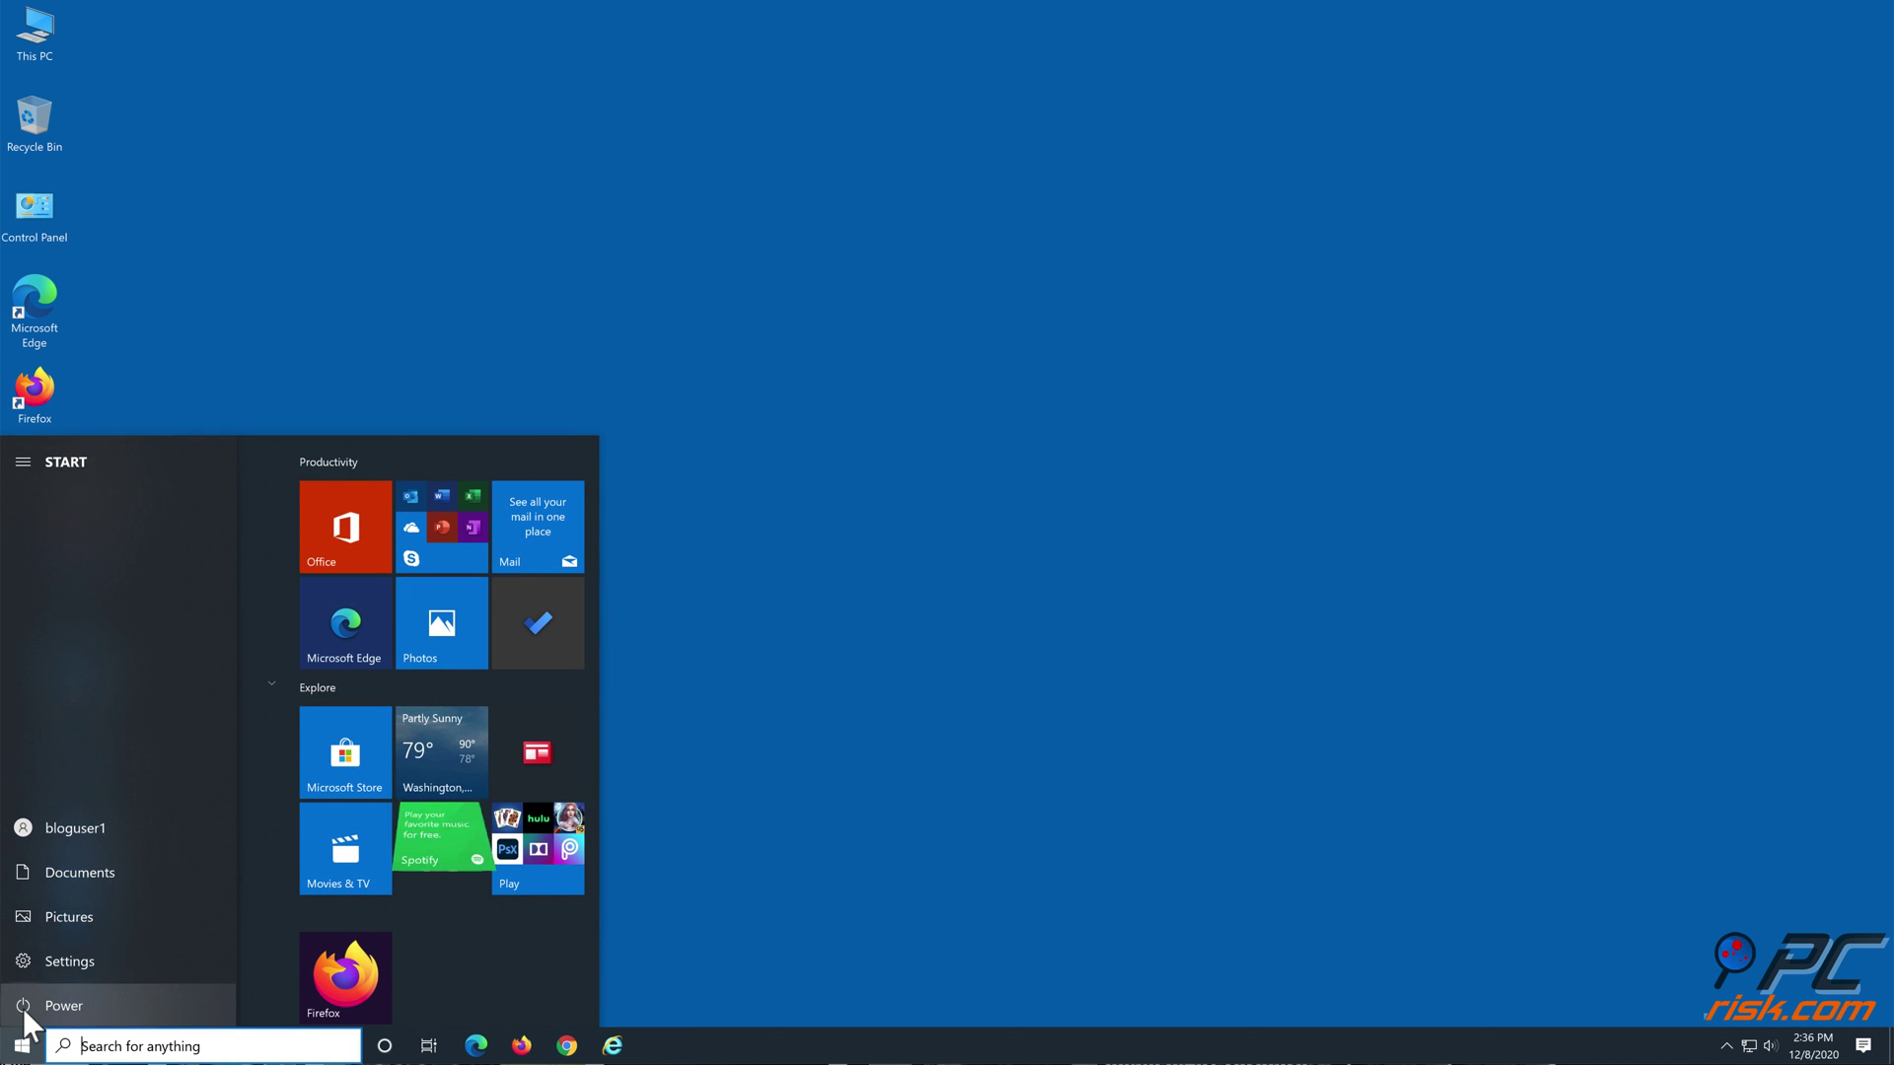
pyautogui.click(26, 1008)
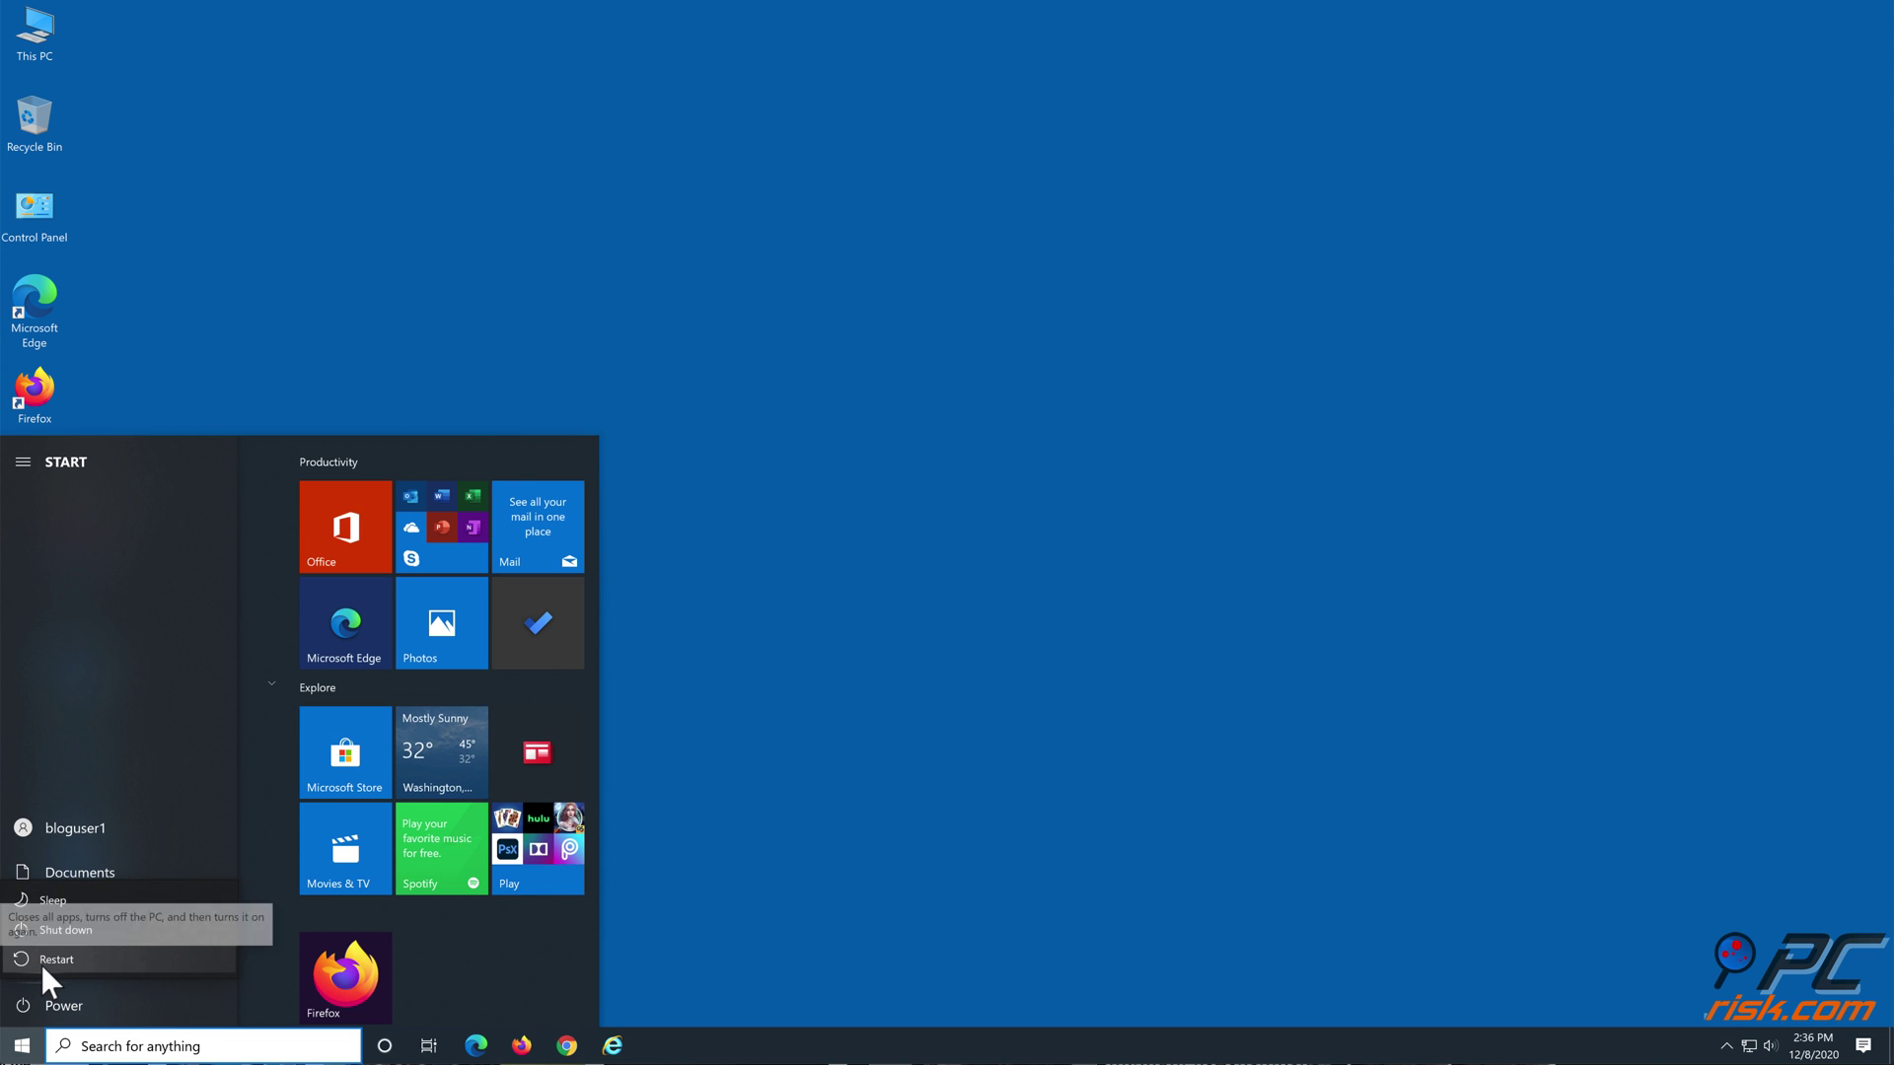
pyautogui.click(40, 961)
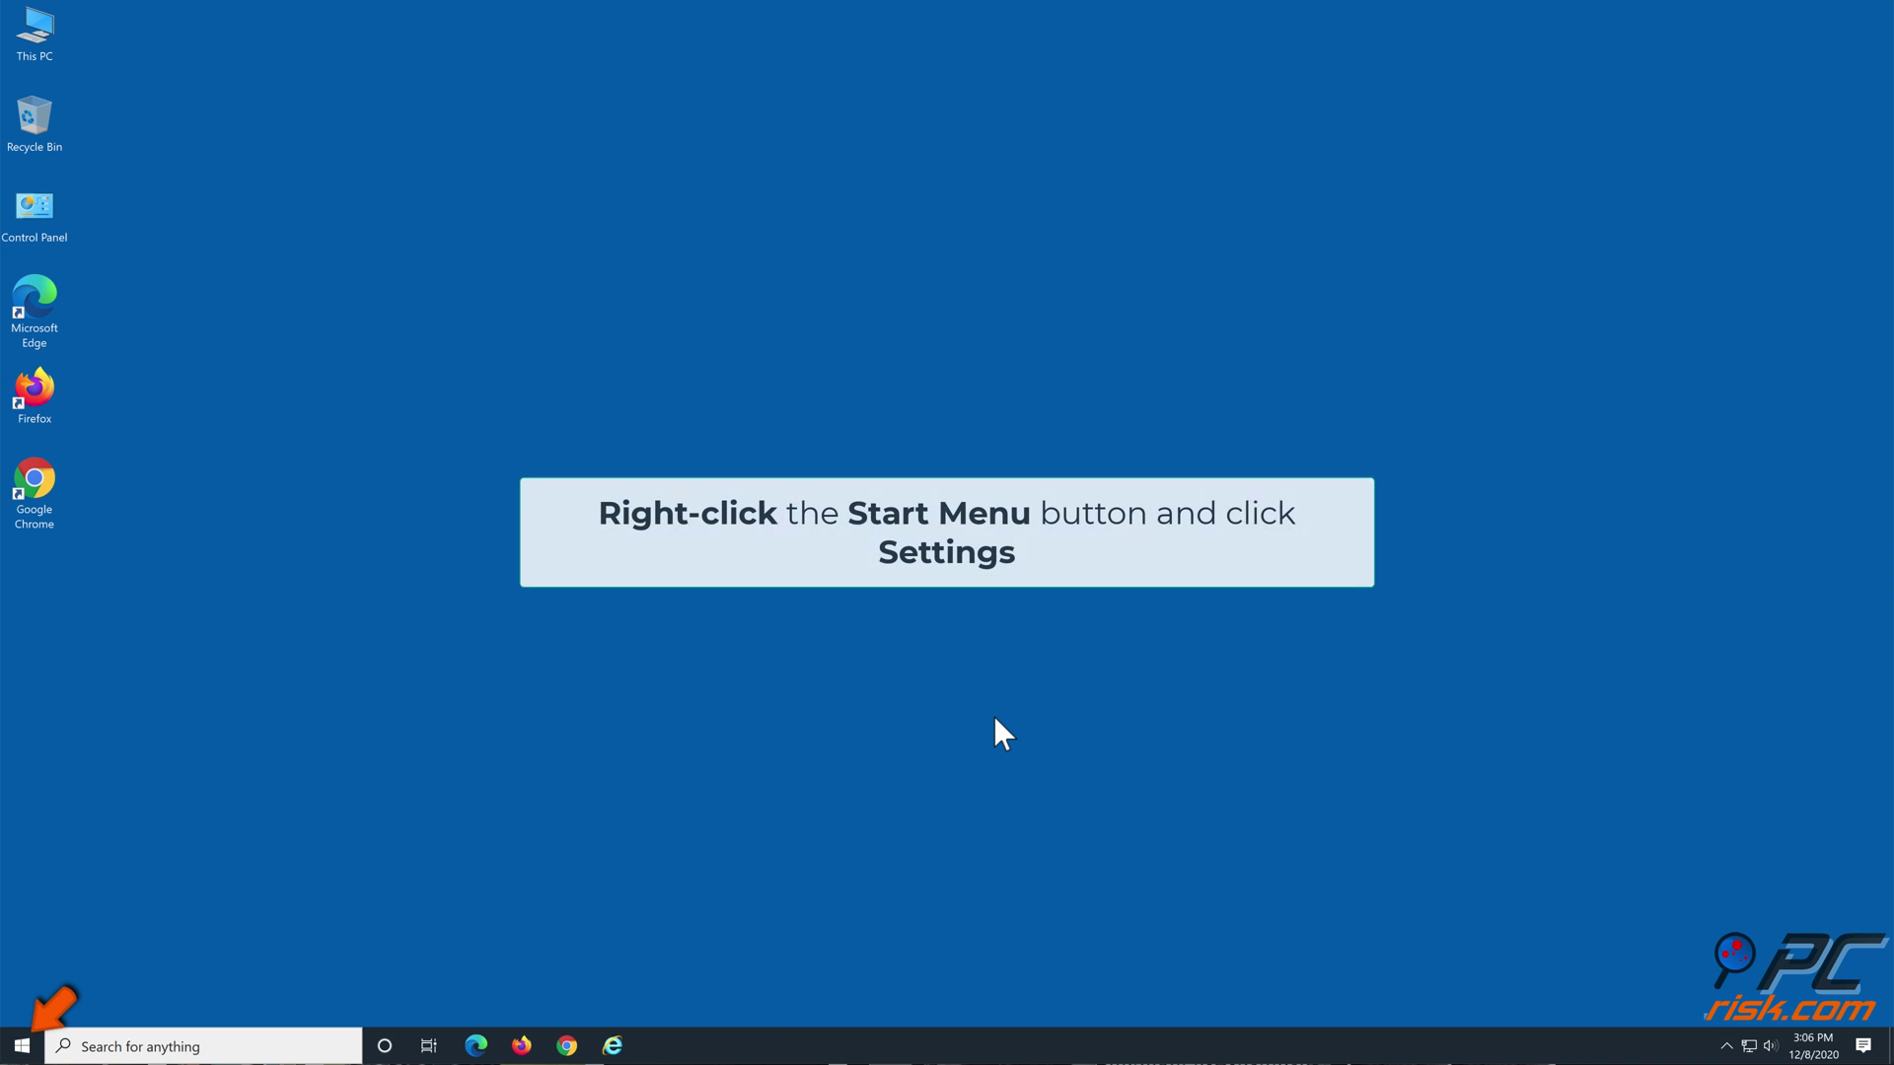
# Reach the Network and Sharing Center through Settings' Network & Internet page.
pyautogui.rightClick(23, 1047)
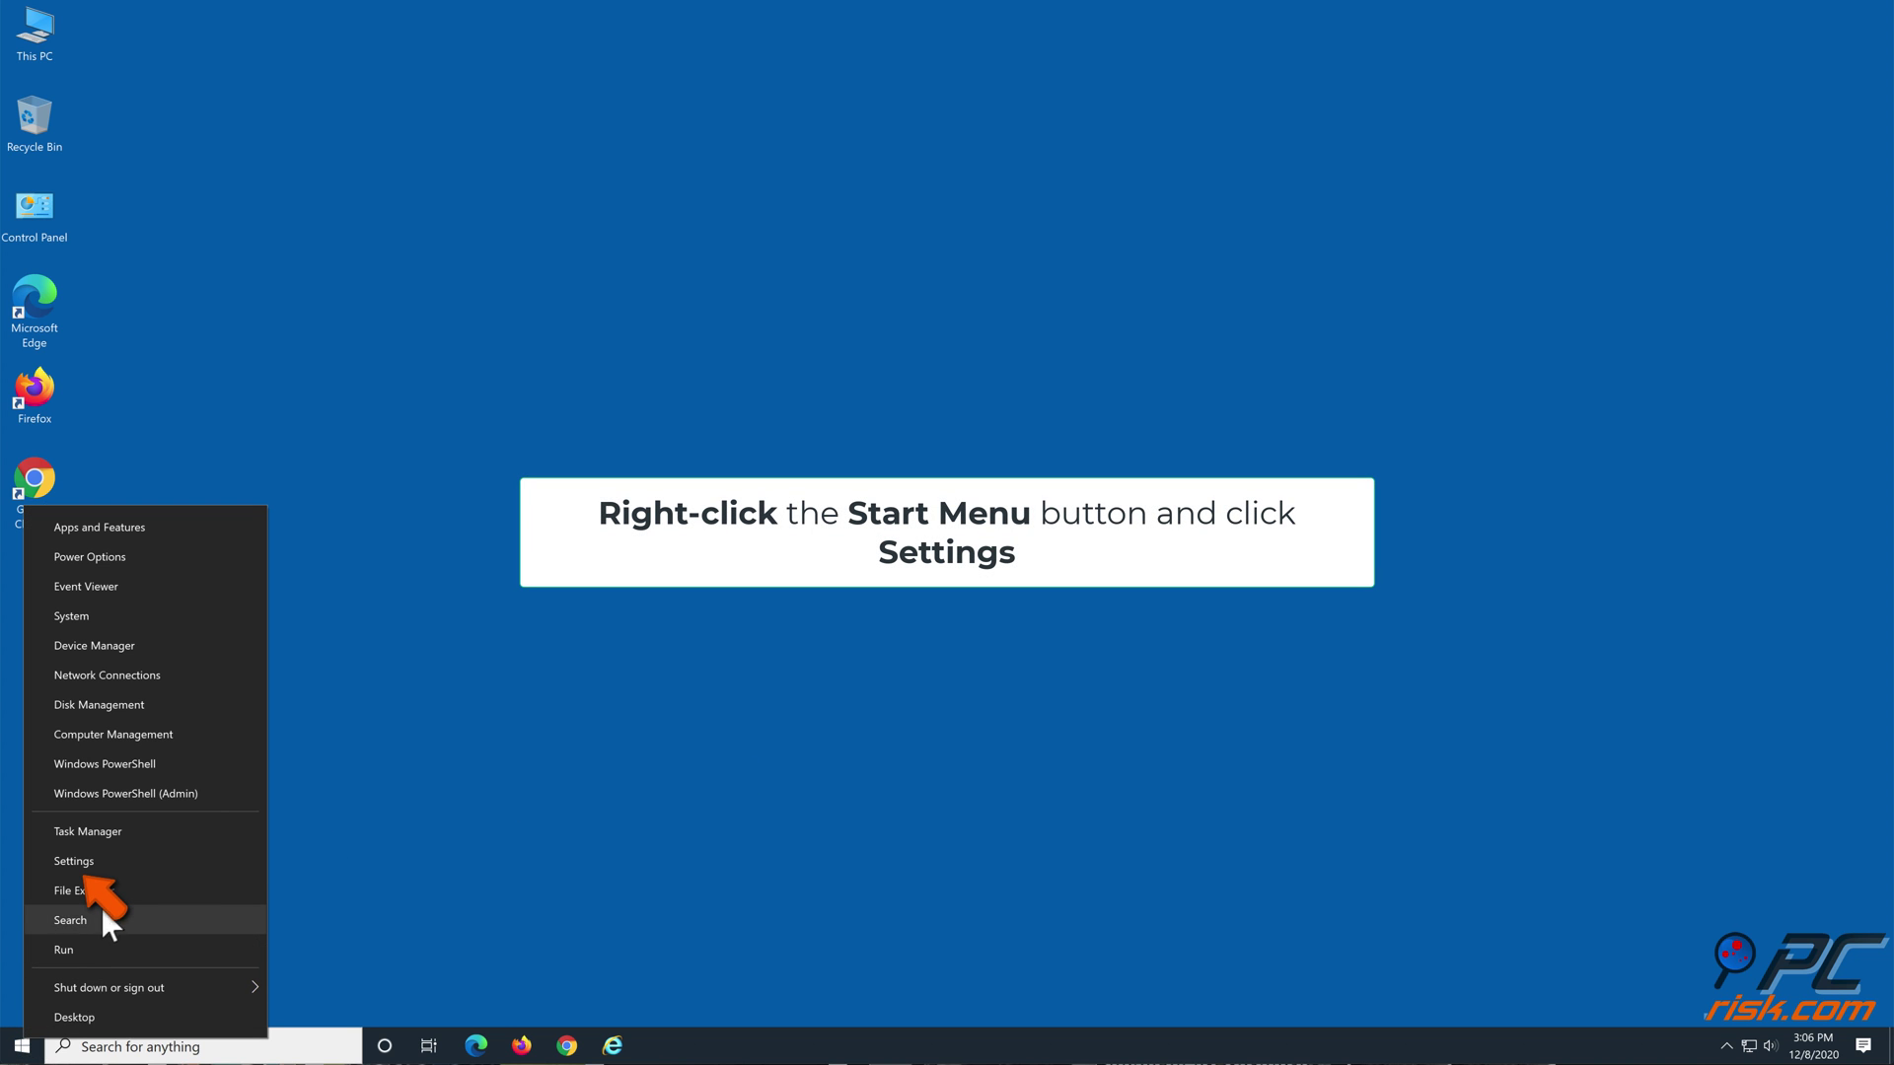
pyautogui.click(125, 863)
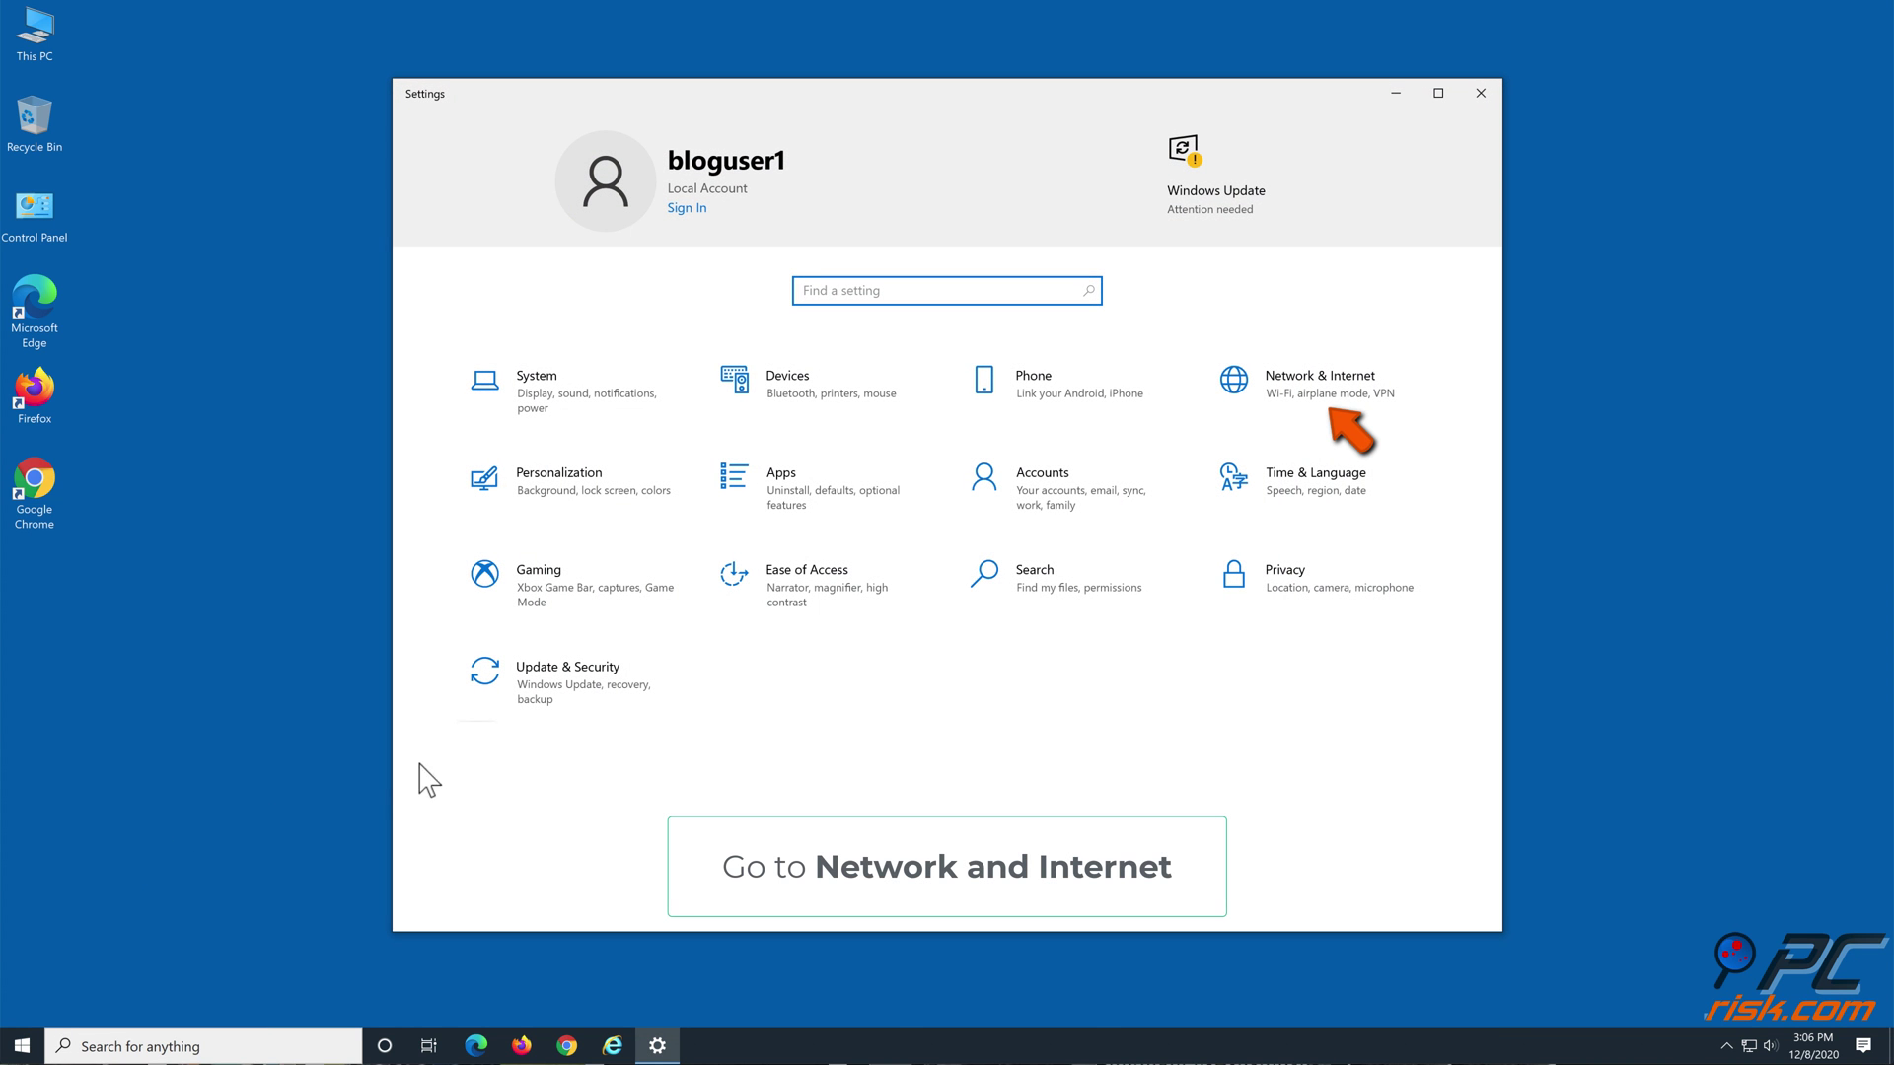
pyautogui.click(1389, 381)
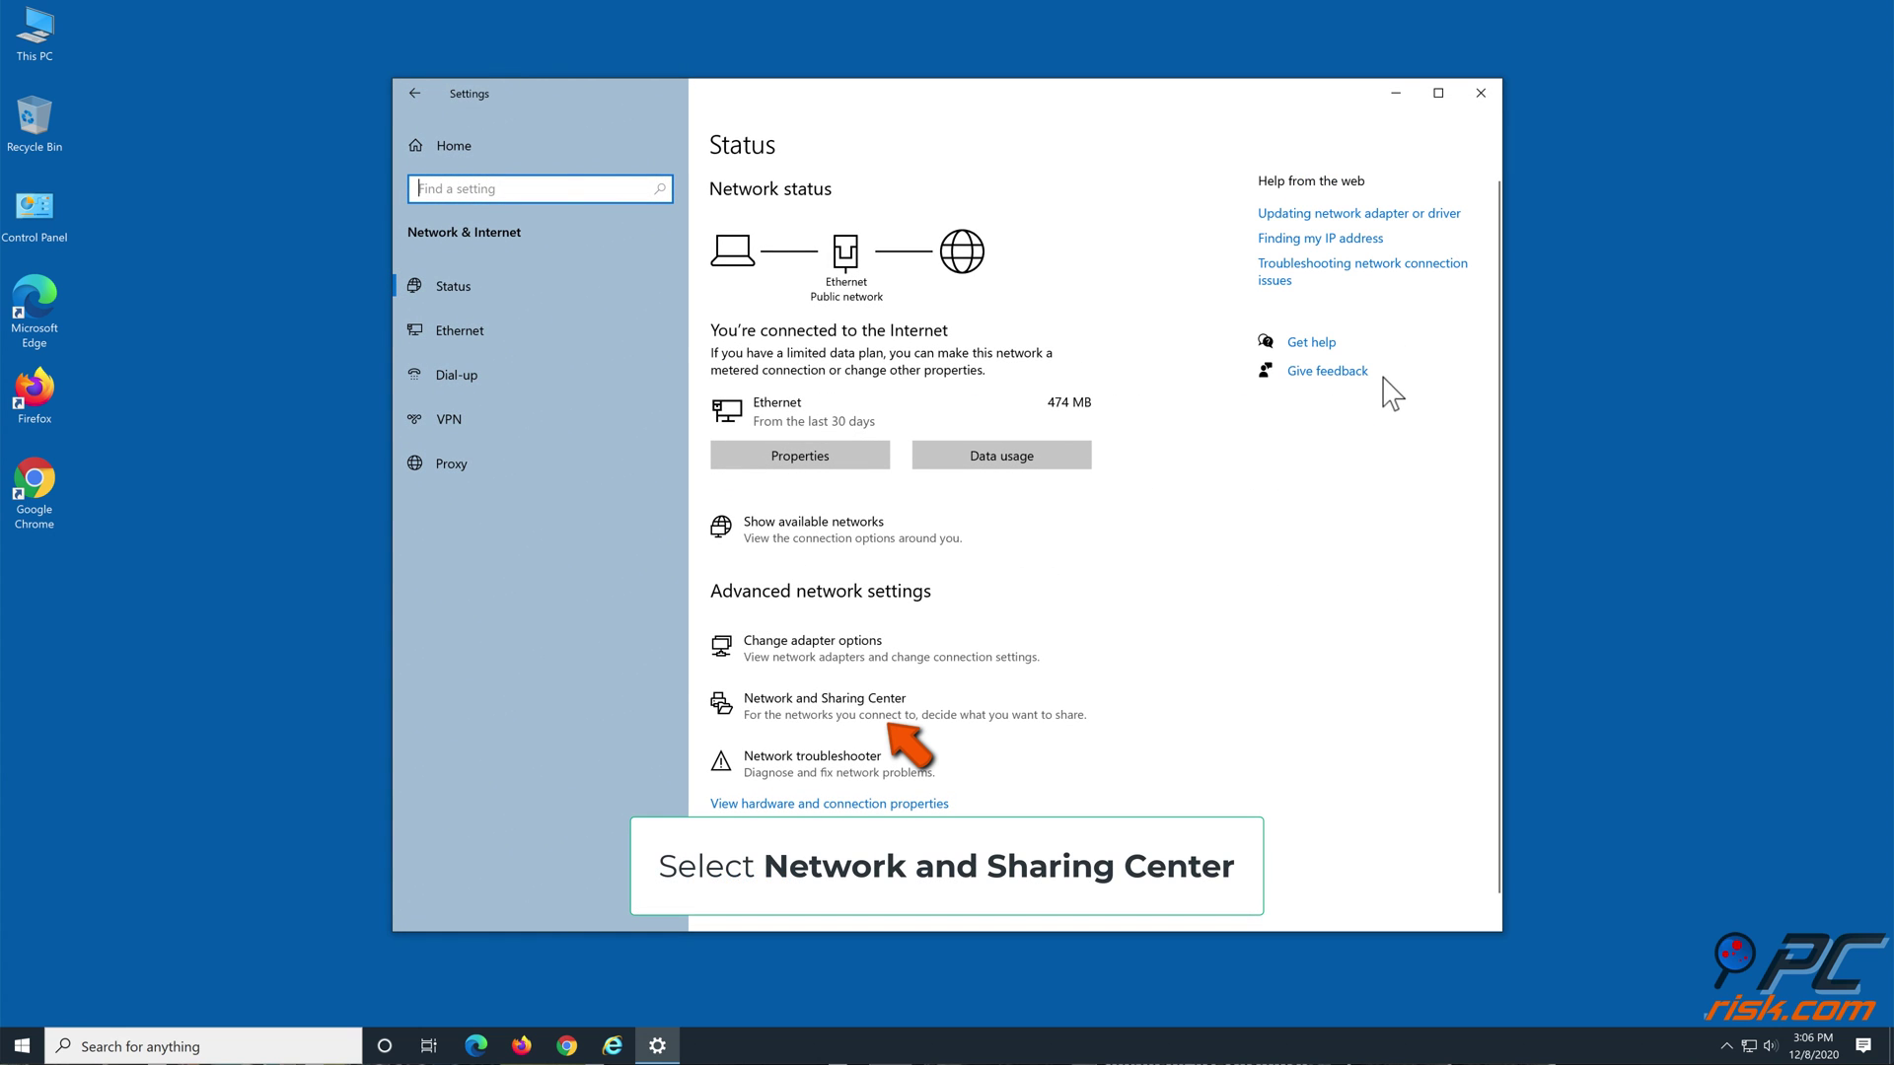
pyautogui.click(936, 713)
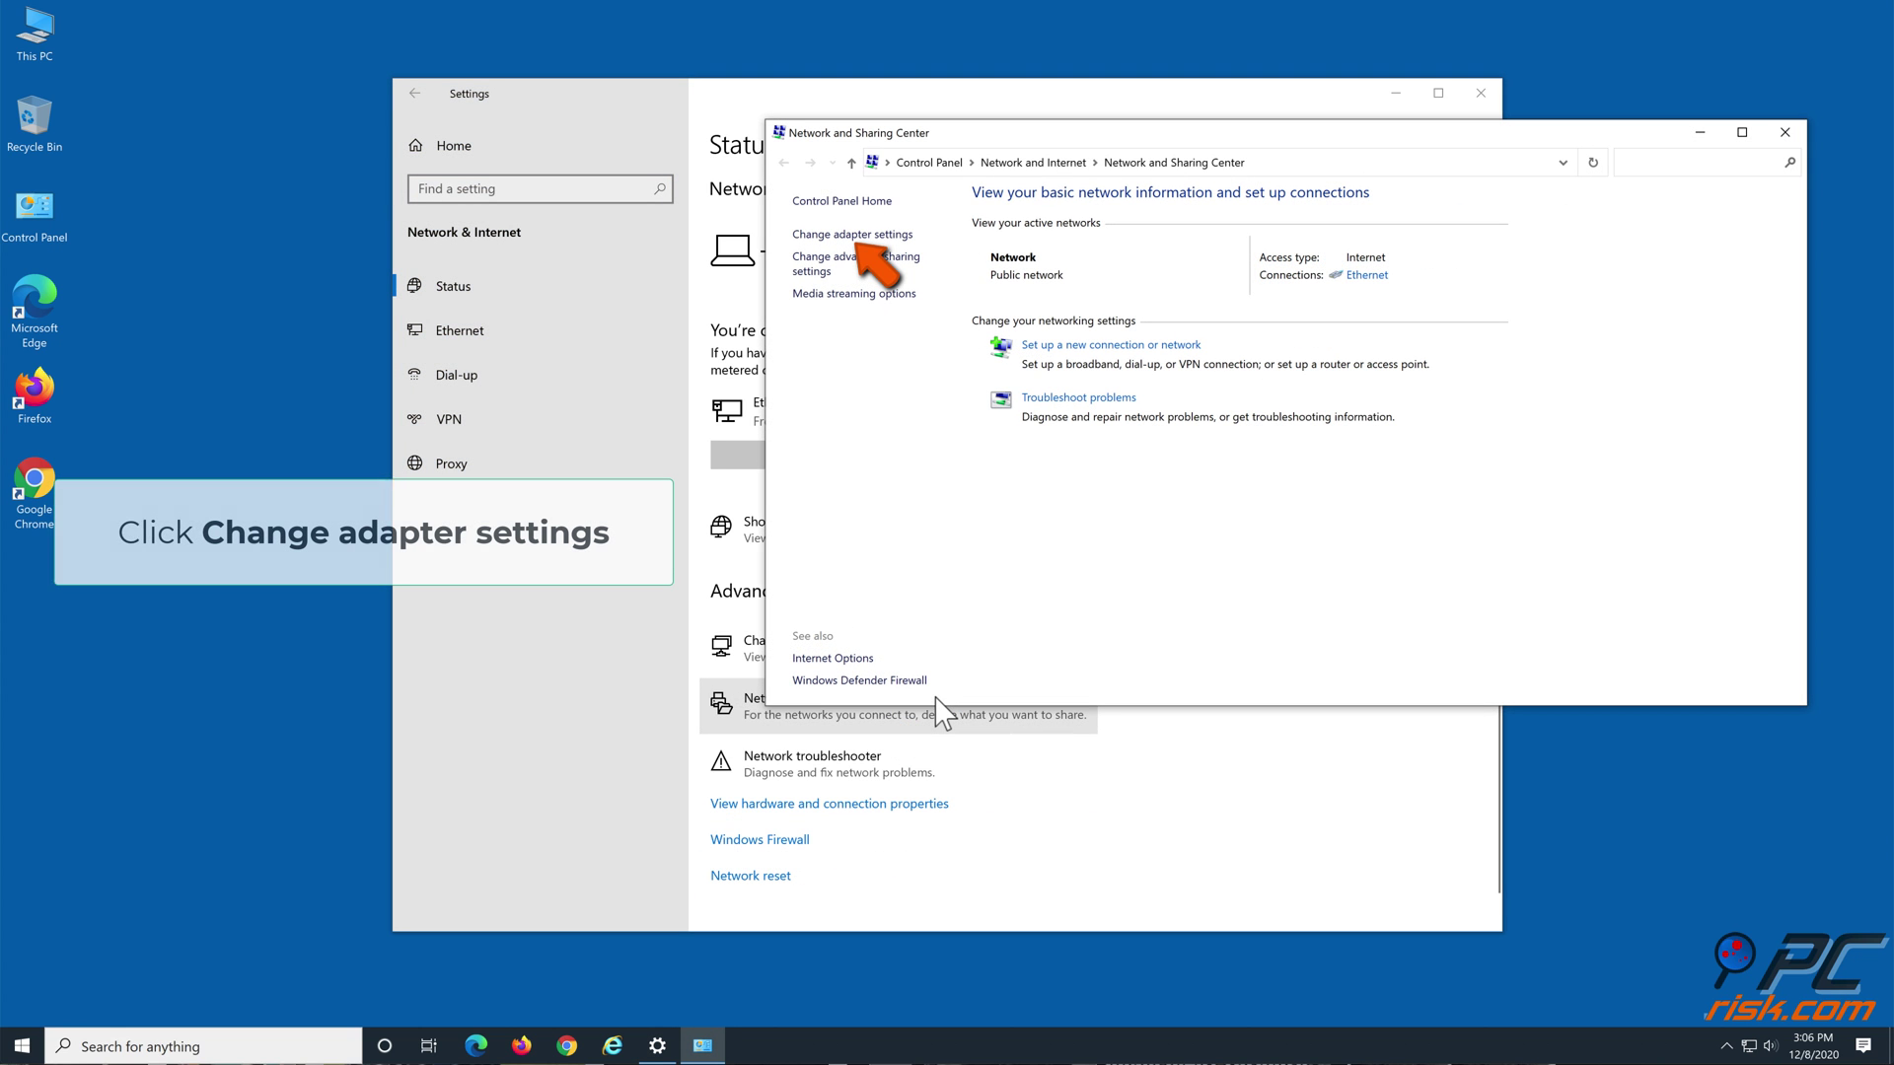
# Uncheck Internet Protocol Version 6 (TCP/IPv6) in the Ethernet adapter's properties and confirm.
pyautogui.click(909, 237)
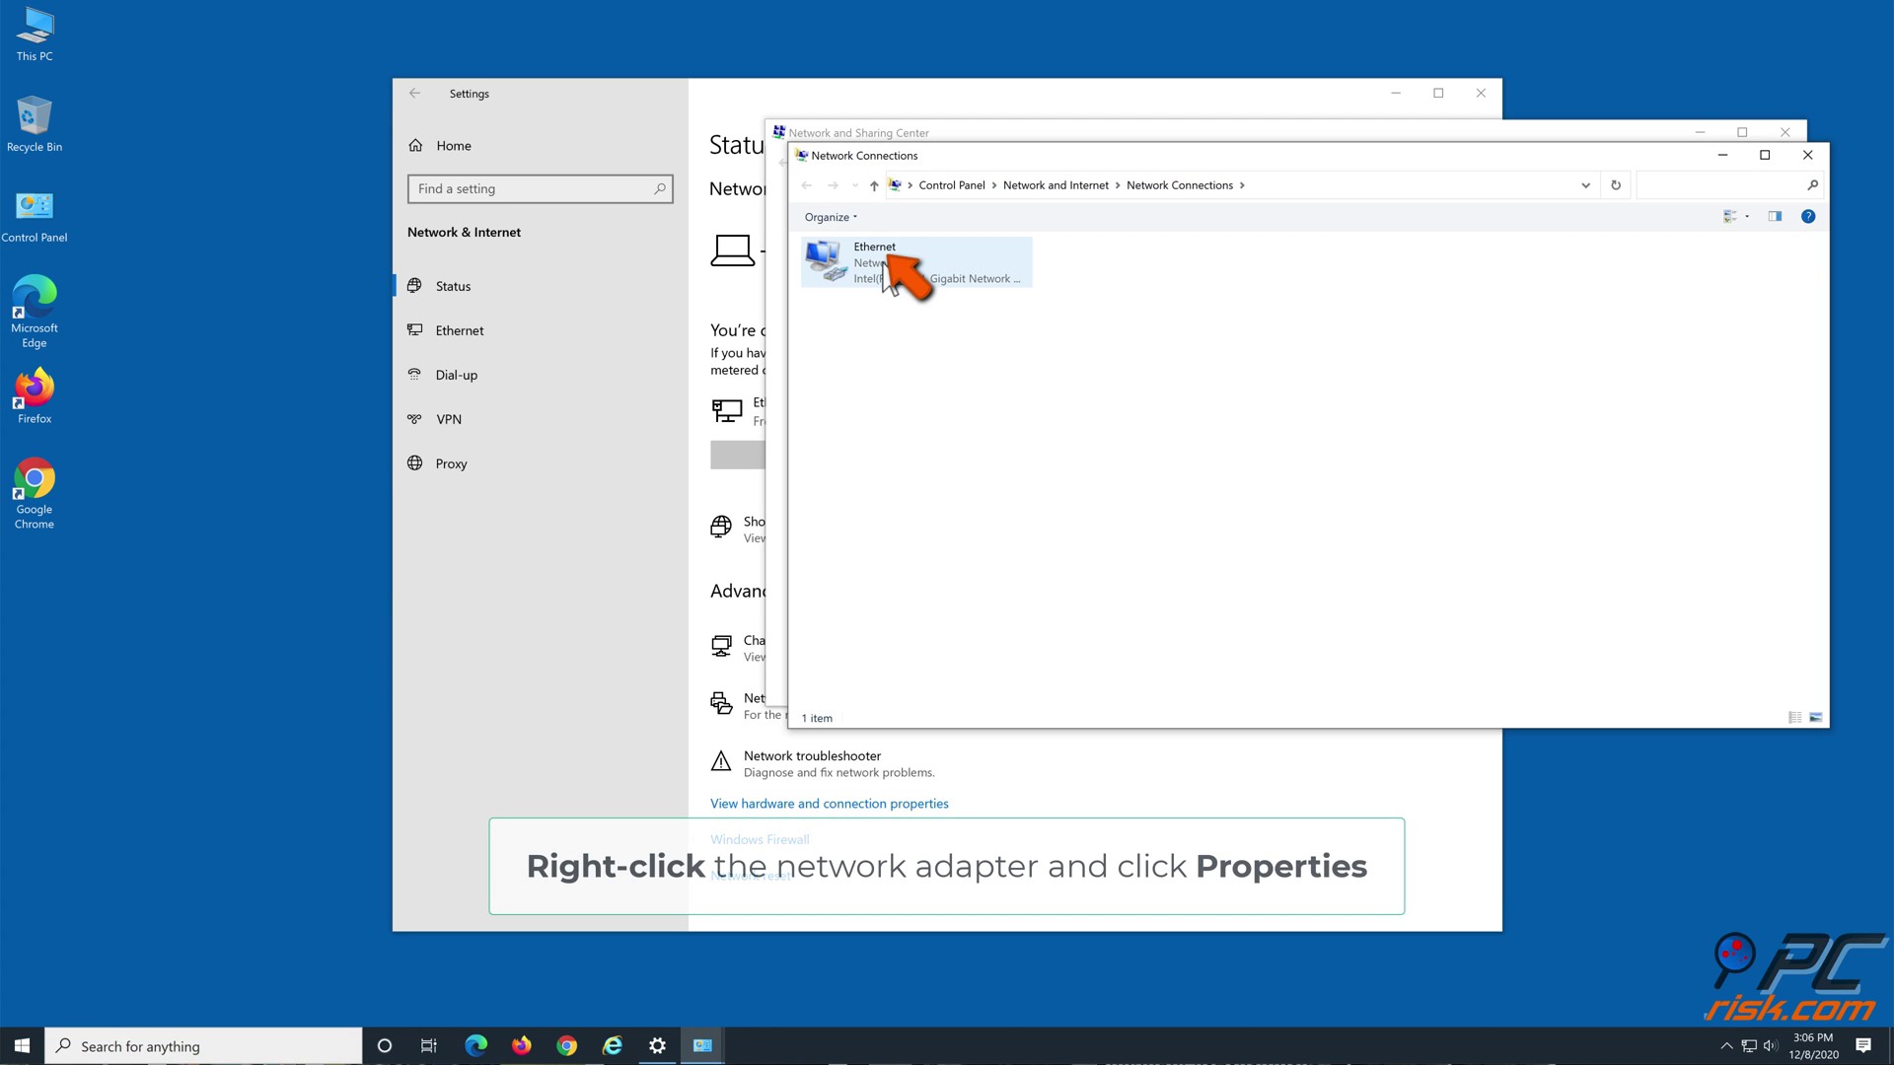
pyautogui.rightClick(884, 267)
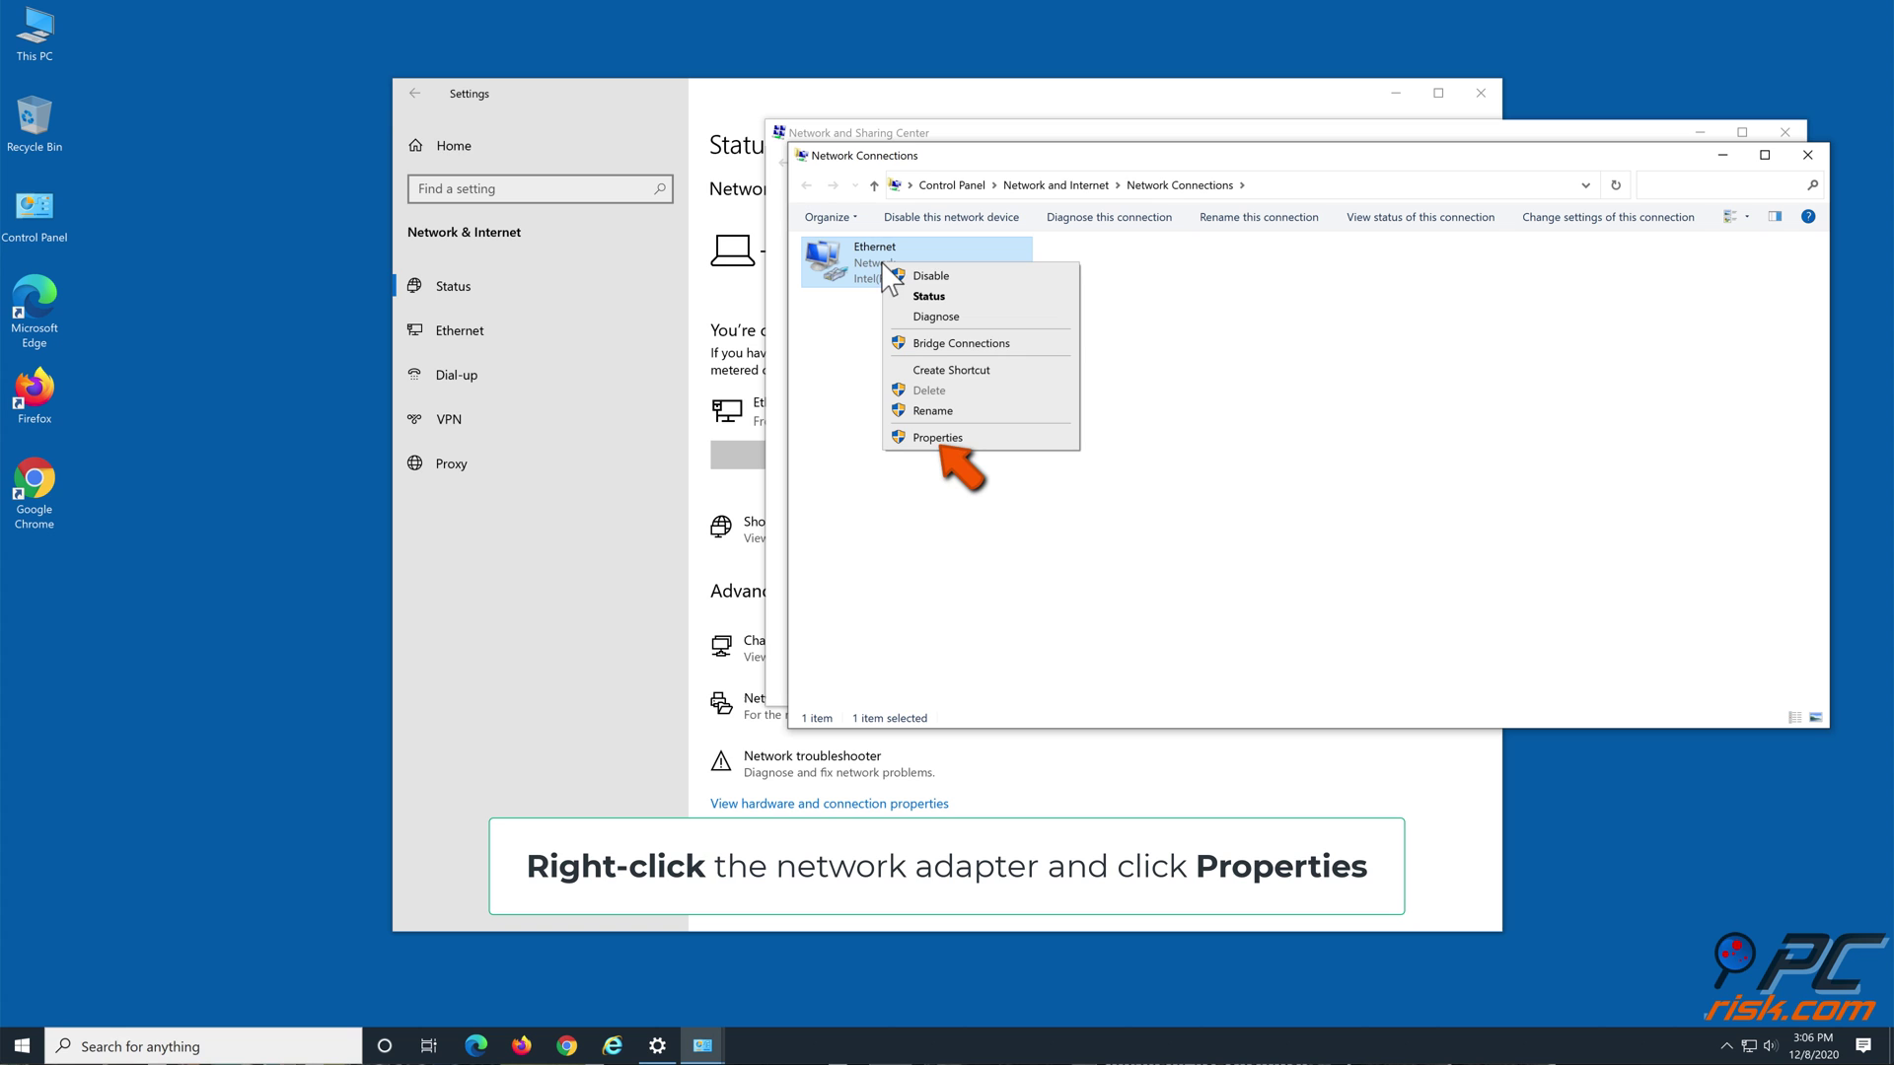
pyautogui.click(980, 443)
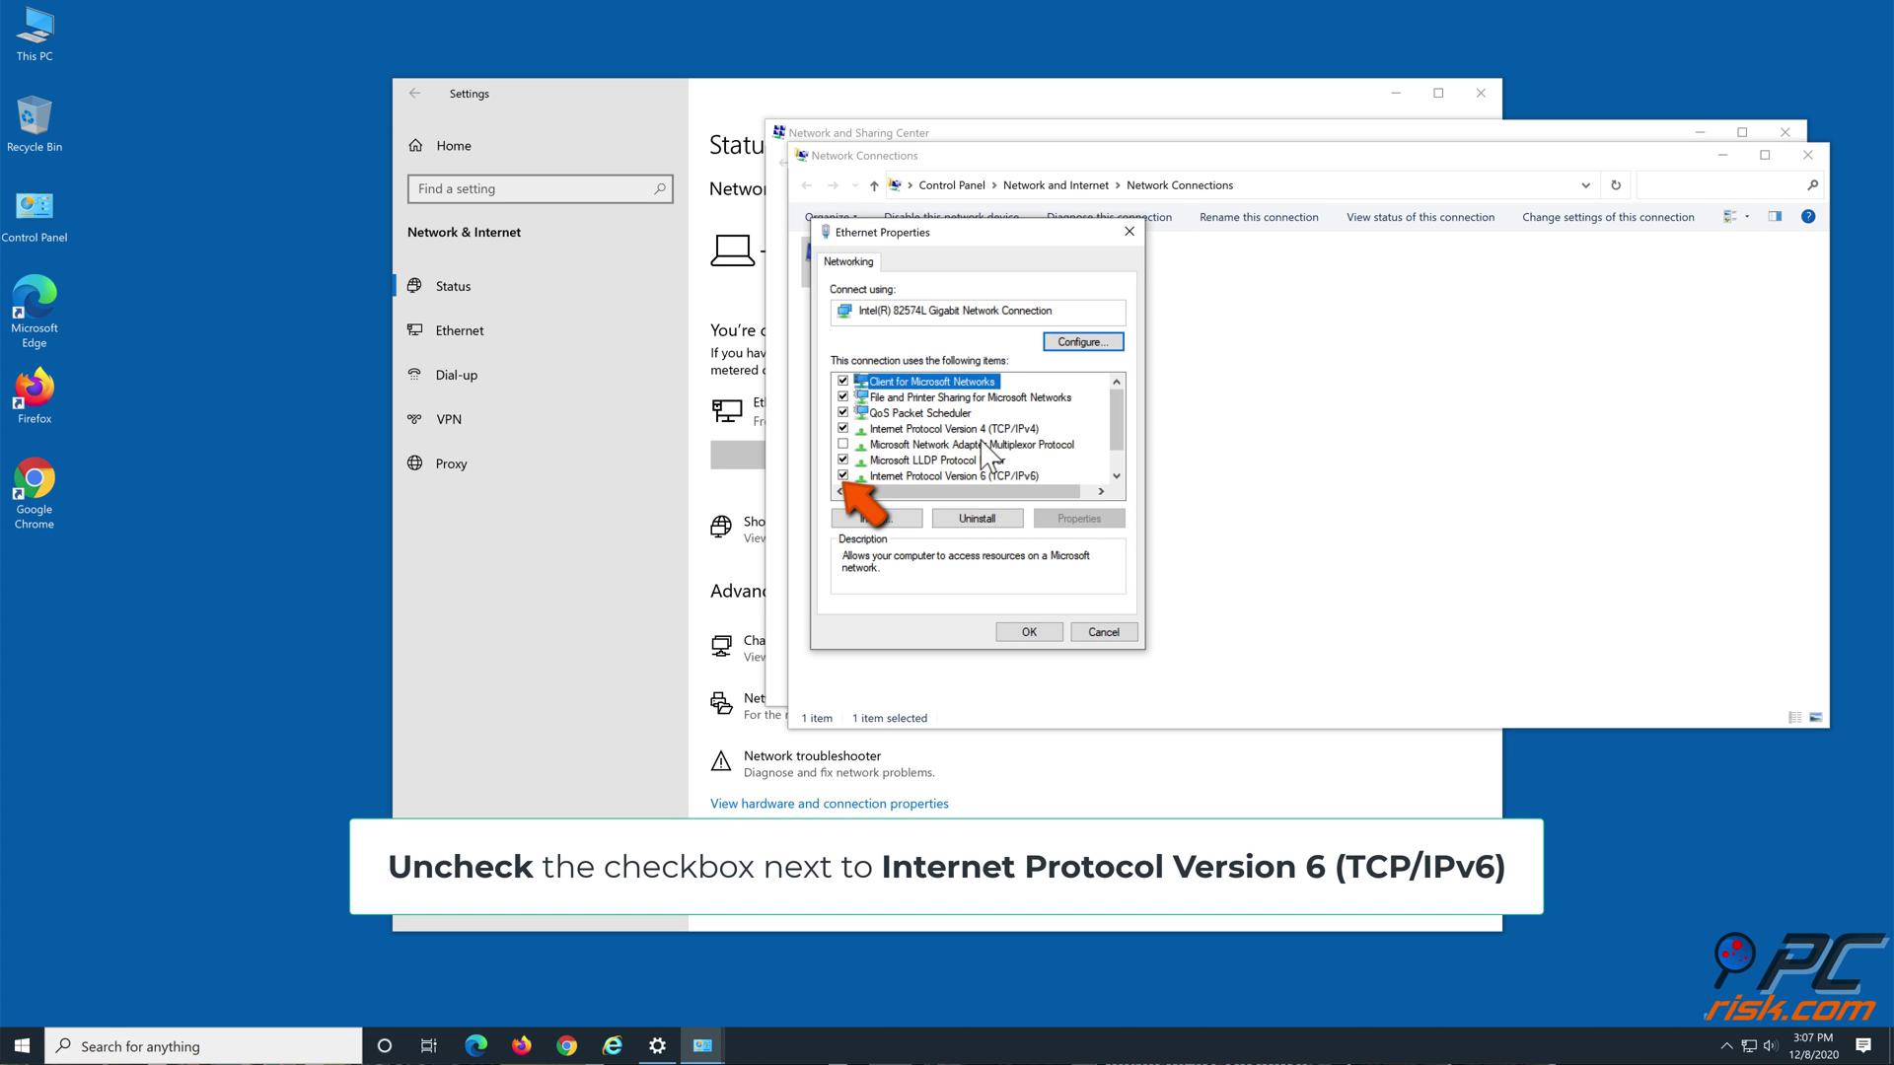
pyautogui.click(845, 475)
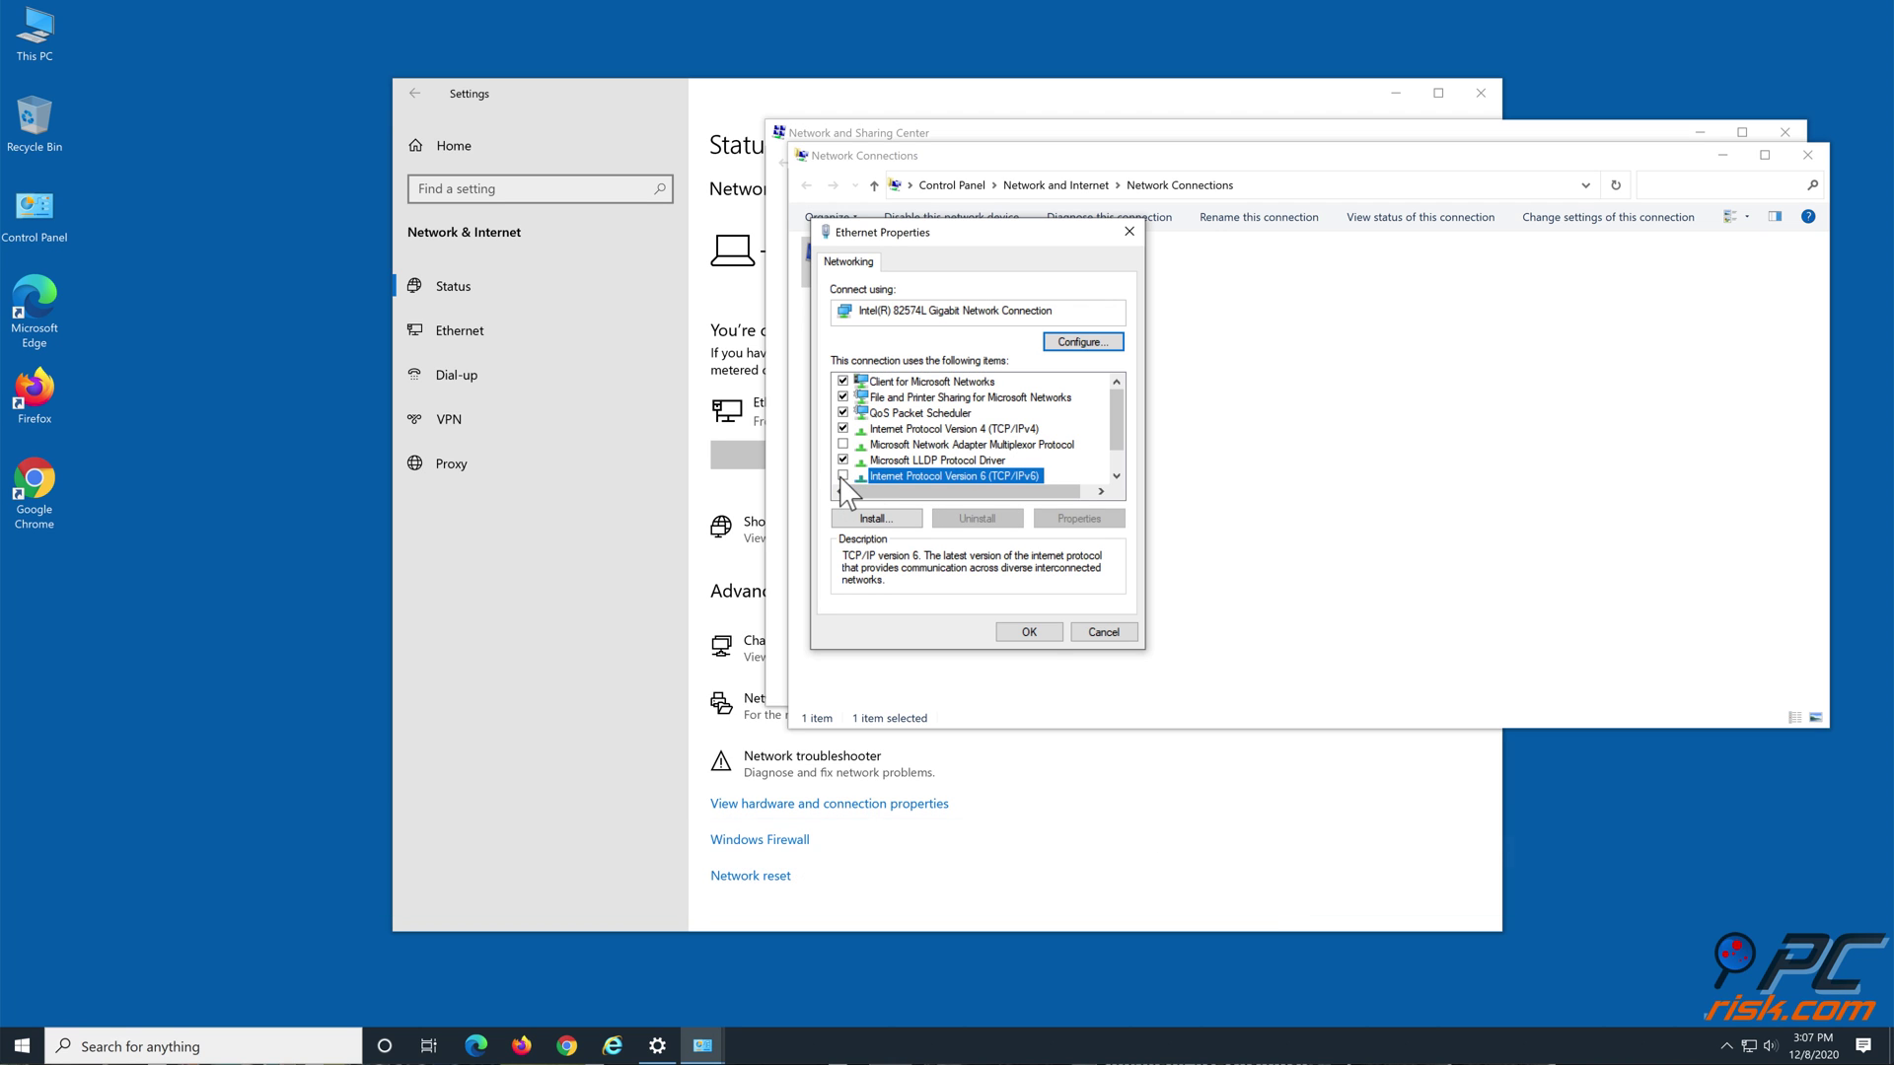
pyautogui.click(1029, 631)
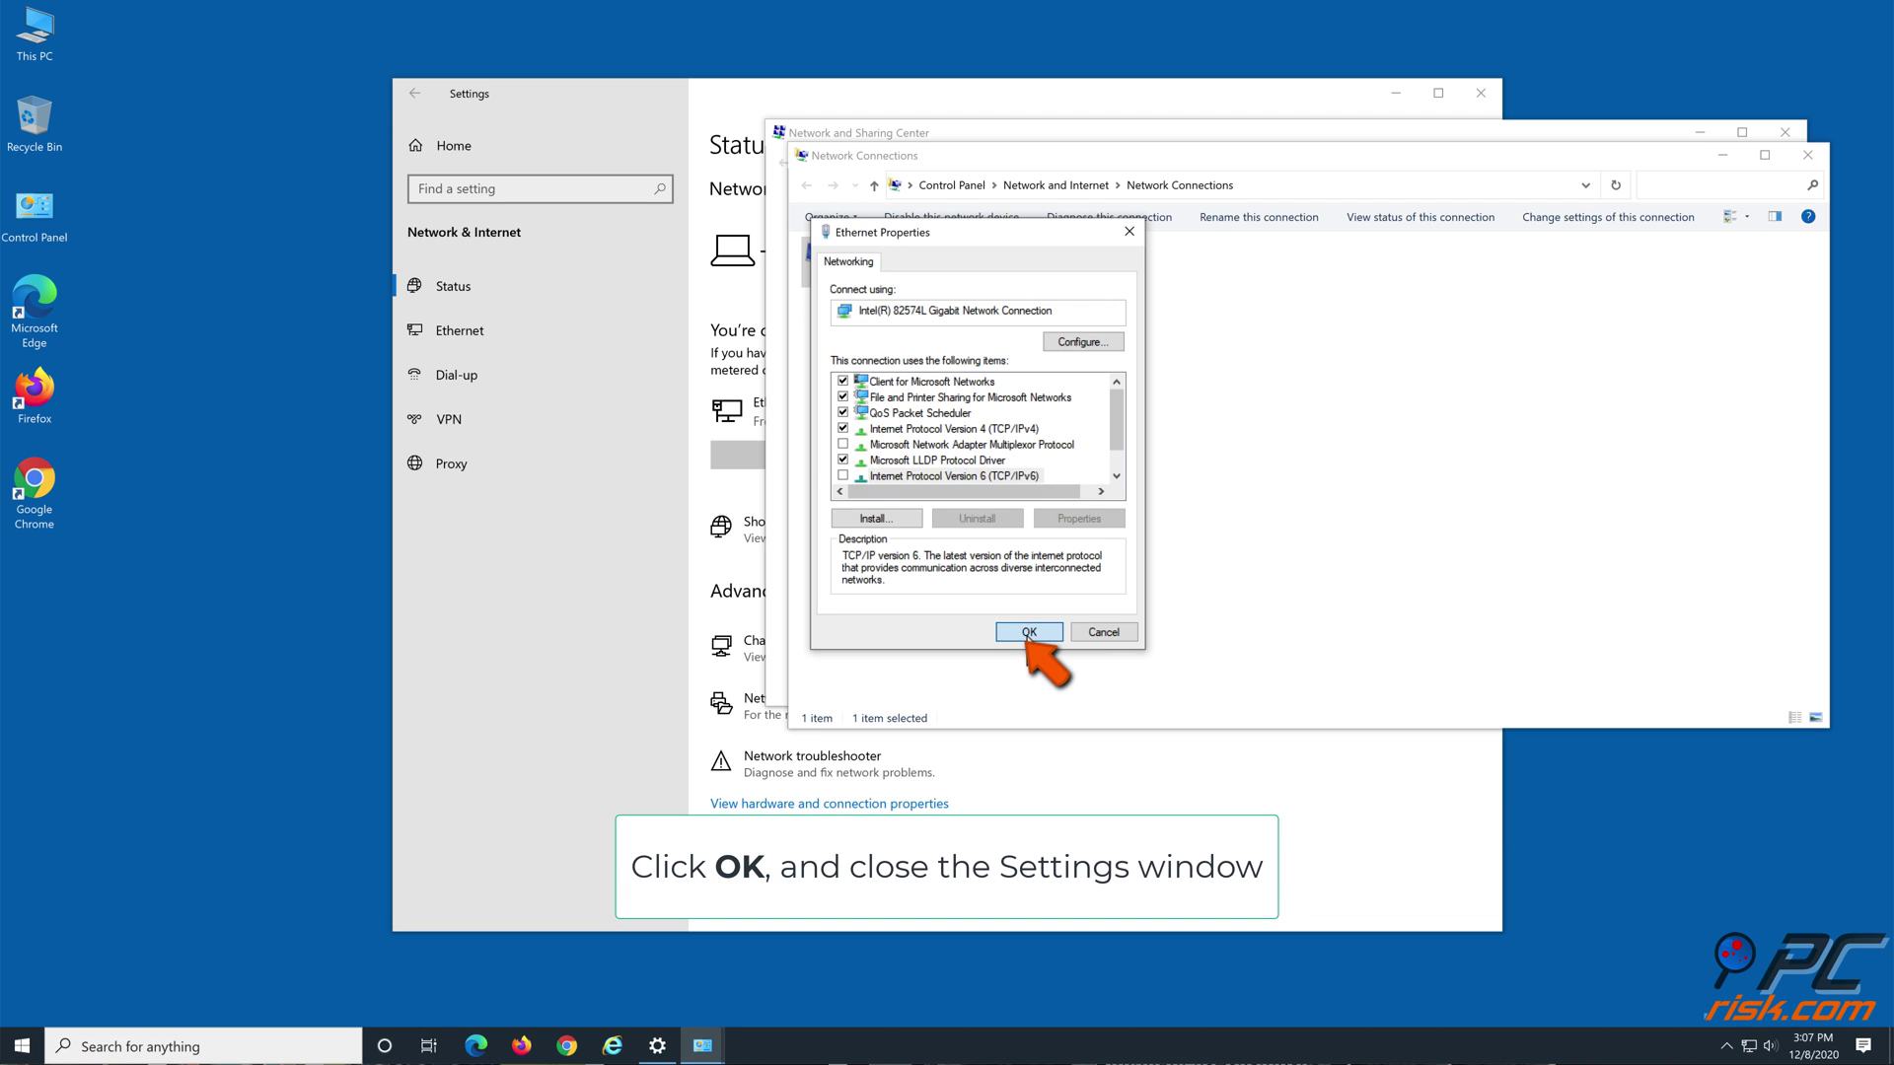
# Close Network Connections and the remaining Settings windows.
pyautogui.click(1807, 154)
pyautogui.click(1480, 93)
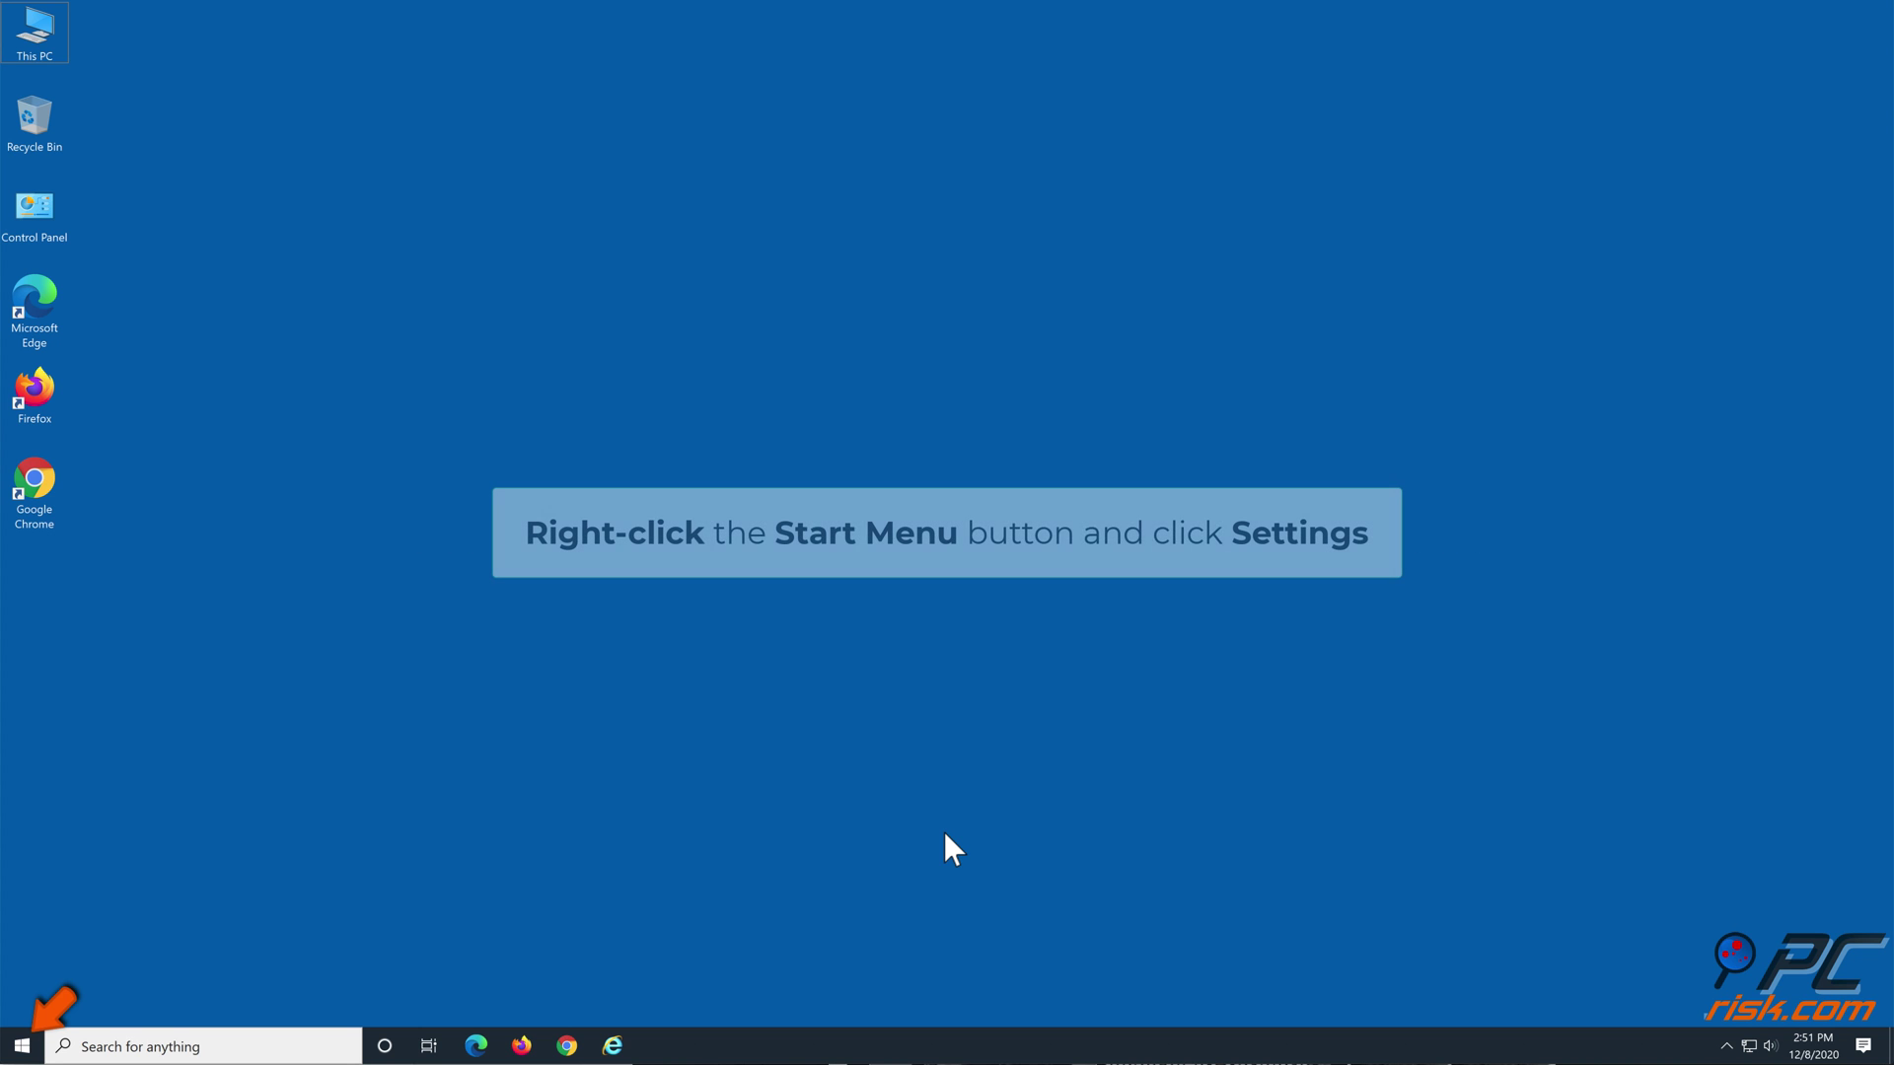
# Reach the Network & Internet status page from the Start button's Settings link.
pyautogui.rightClick(33, 1048)
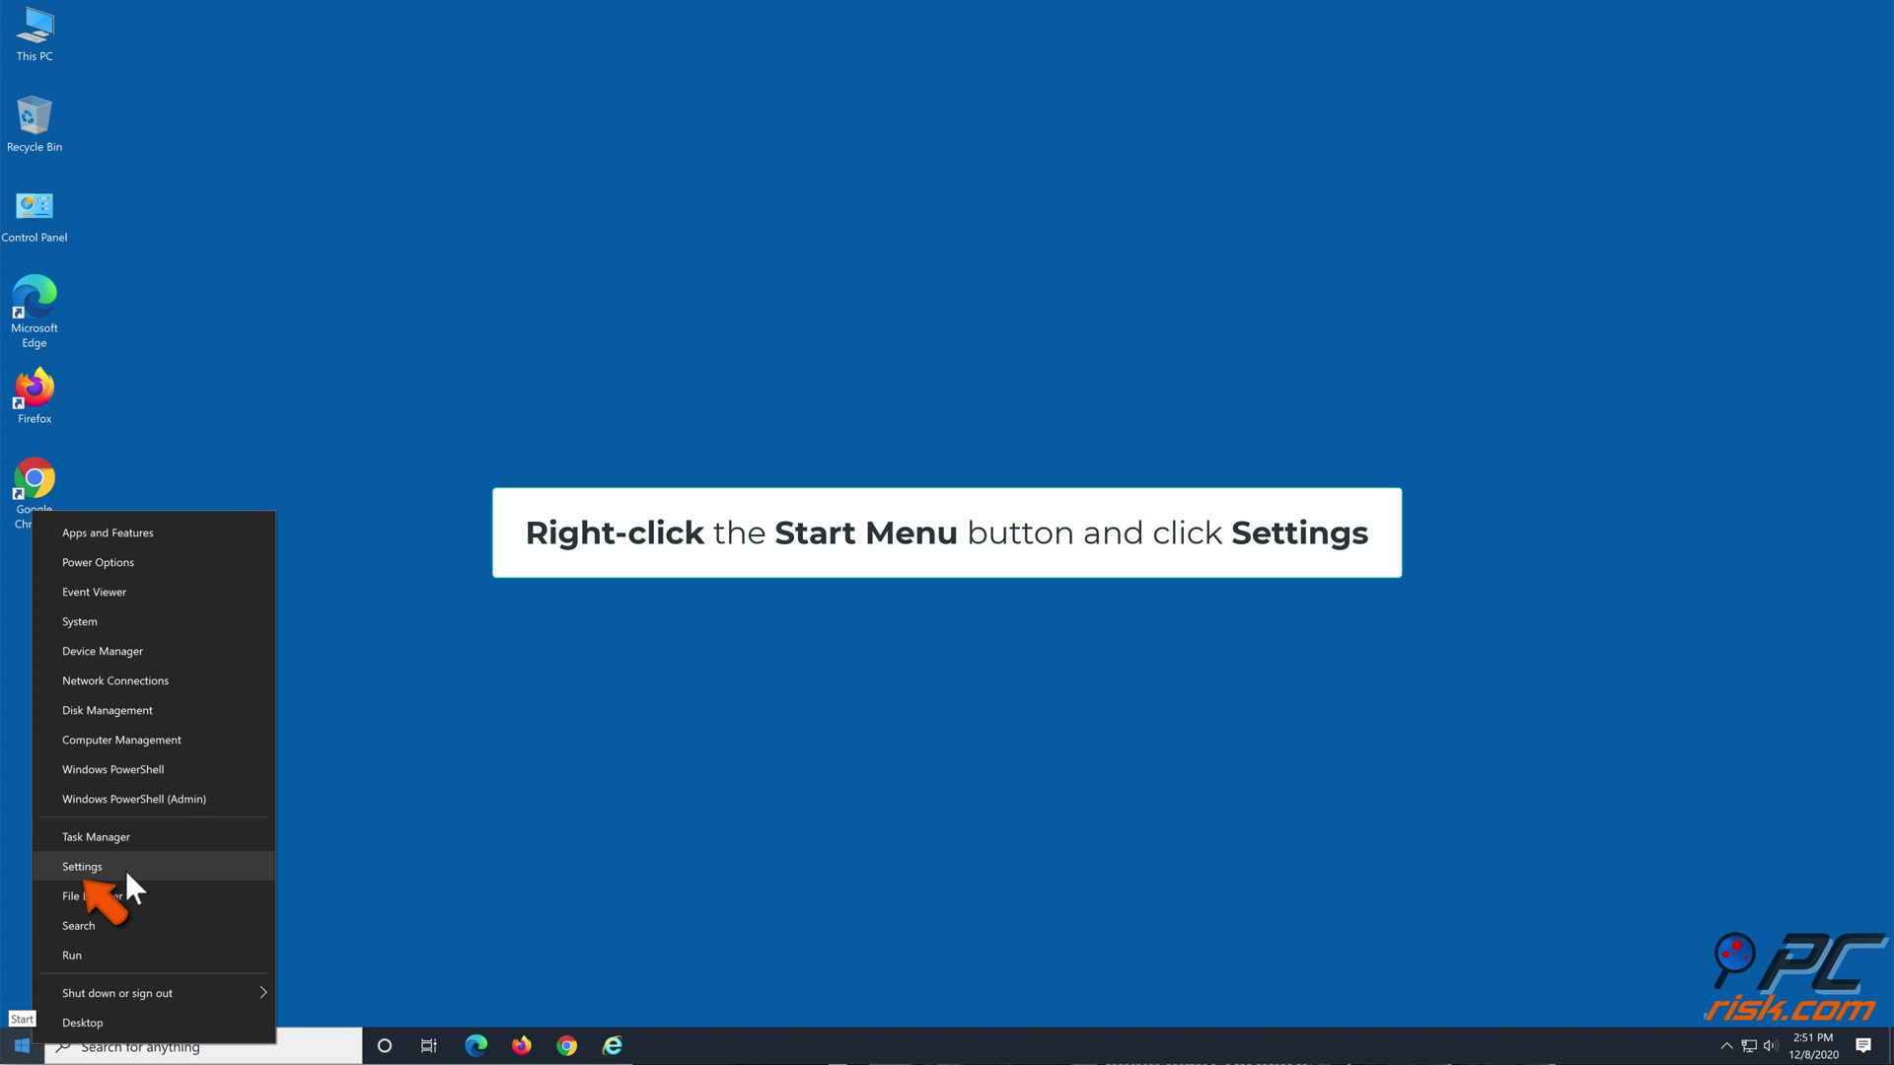
pyautogui.click(127, 871)
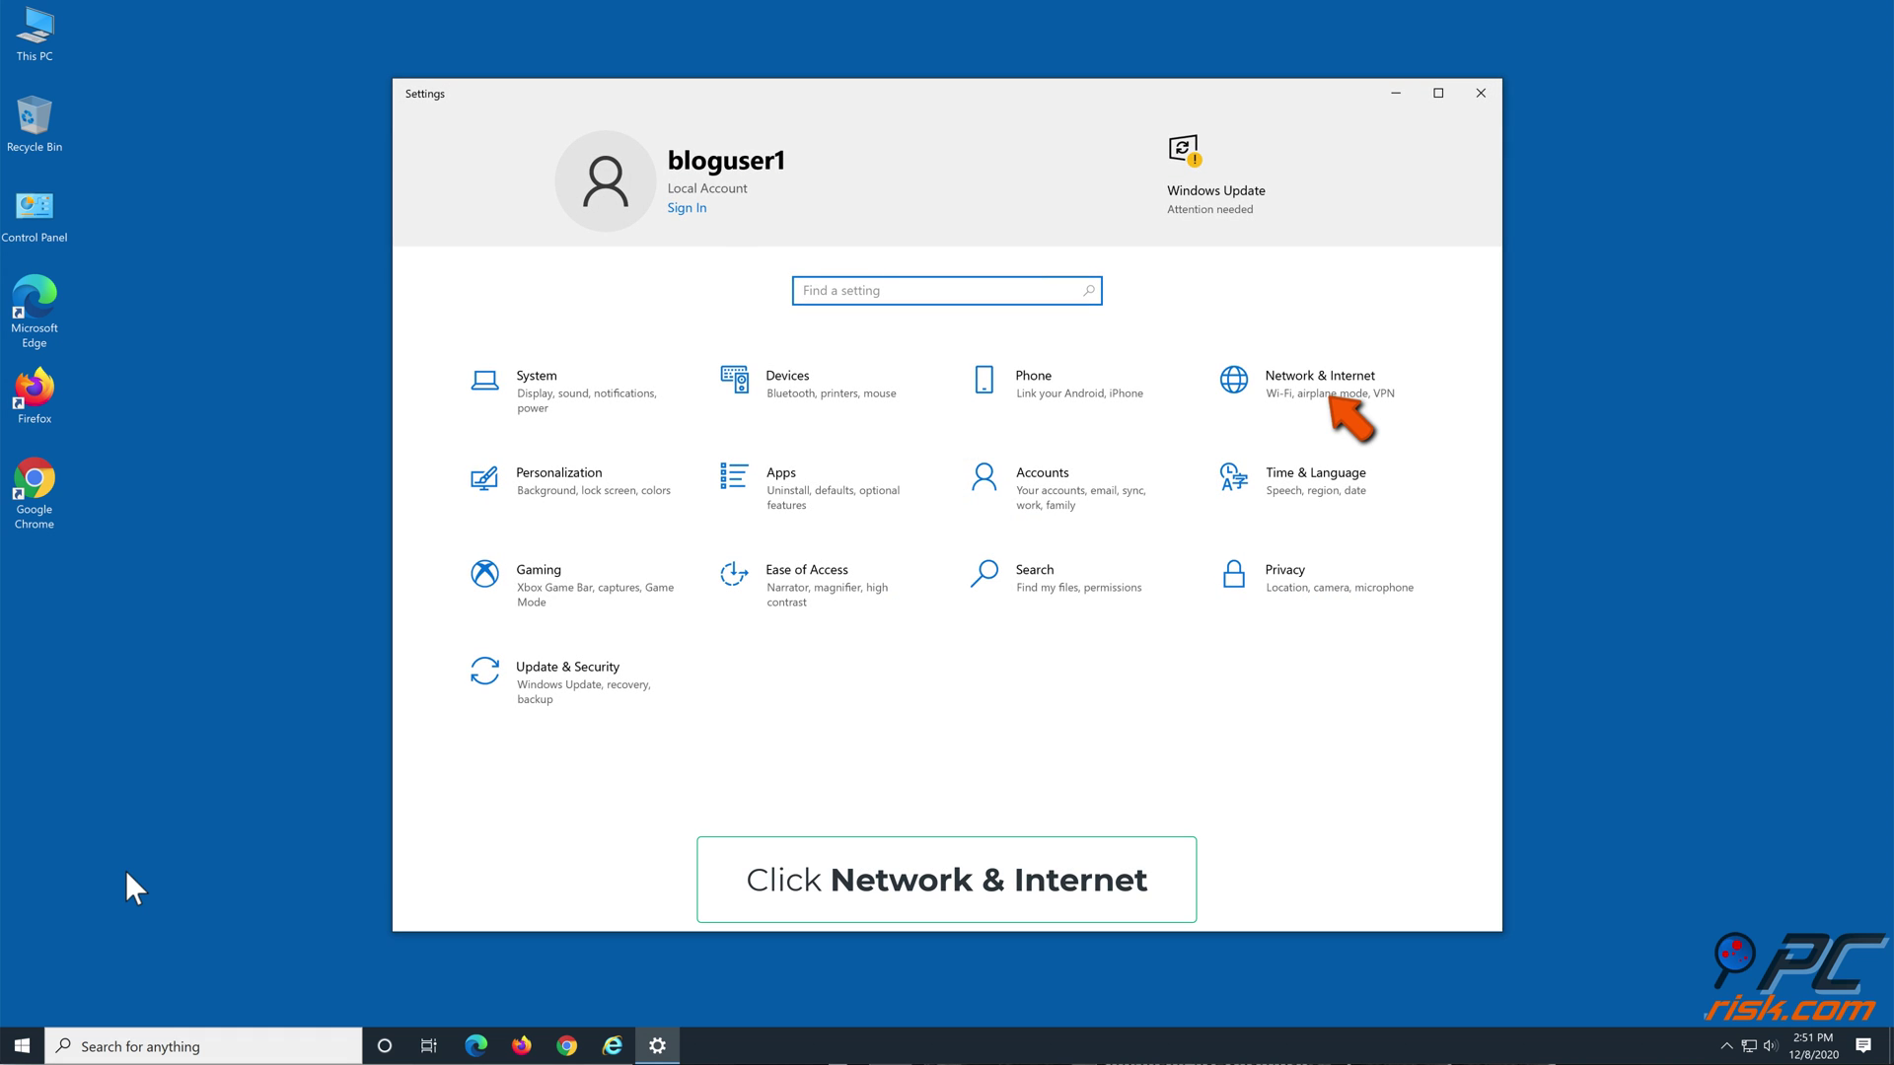
pyautogui.click(1413, 400)
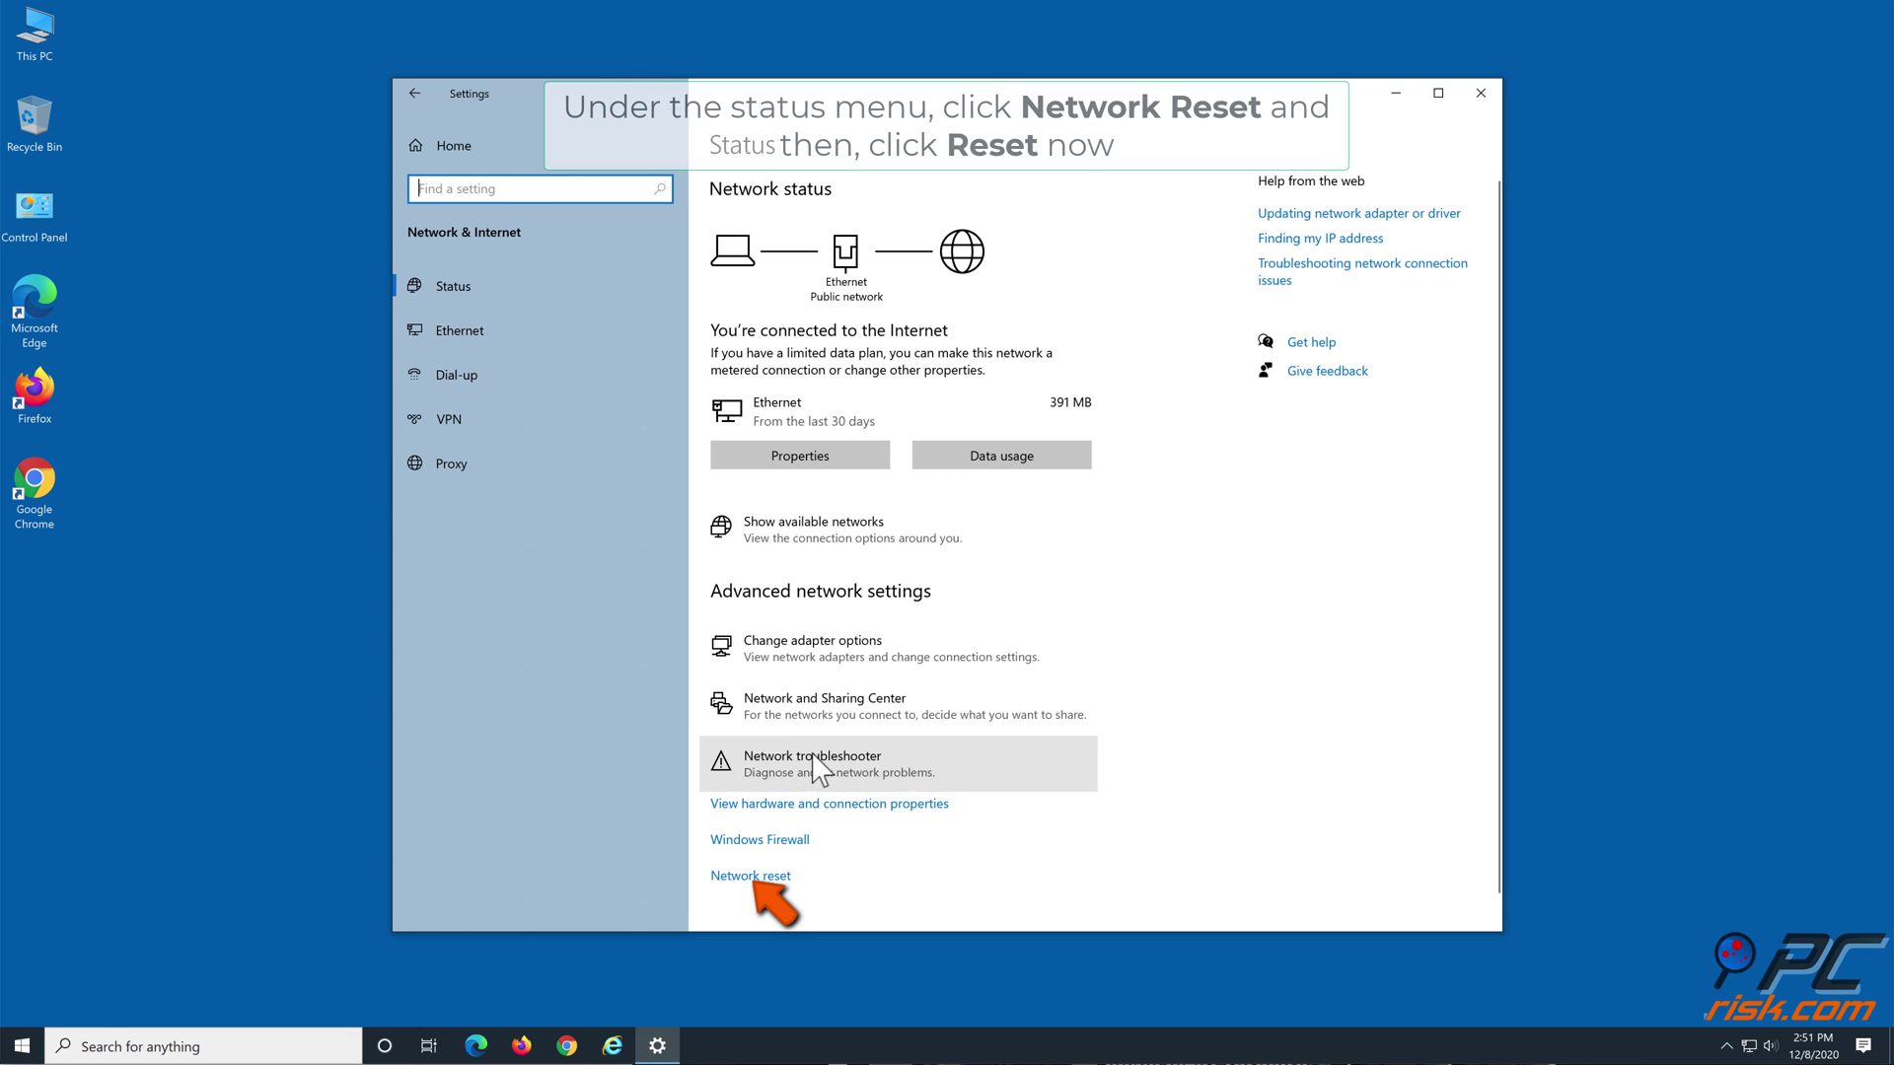
# Run Network reset with Reset now, confirm Yes, dismiss the five-minute shutdown notice and close Settings.
pyautogui.click(787, 877)
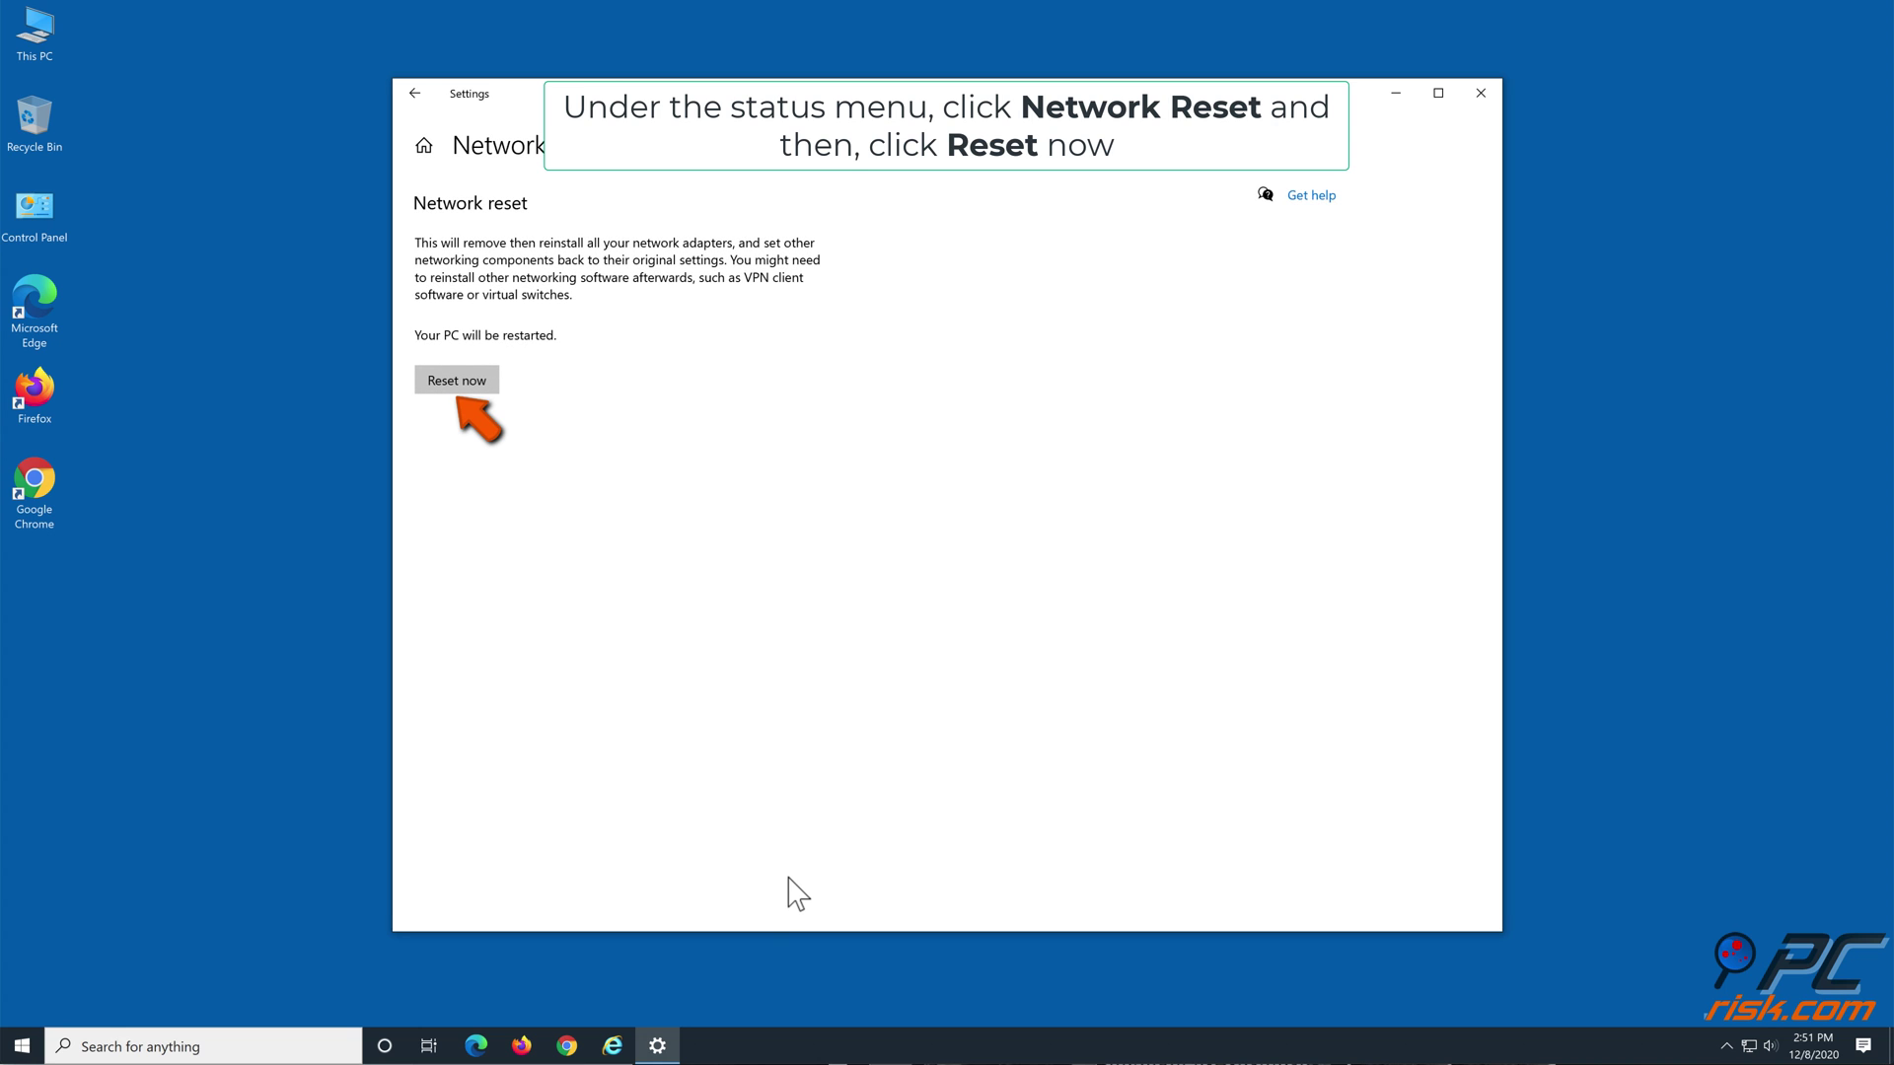
pyautogui.click(458, 381)
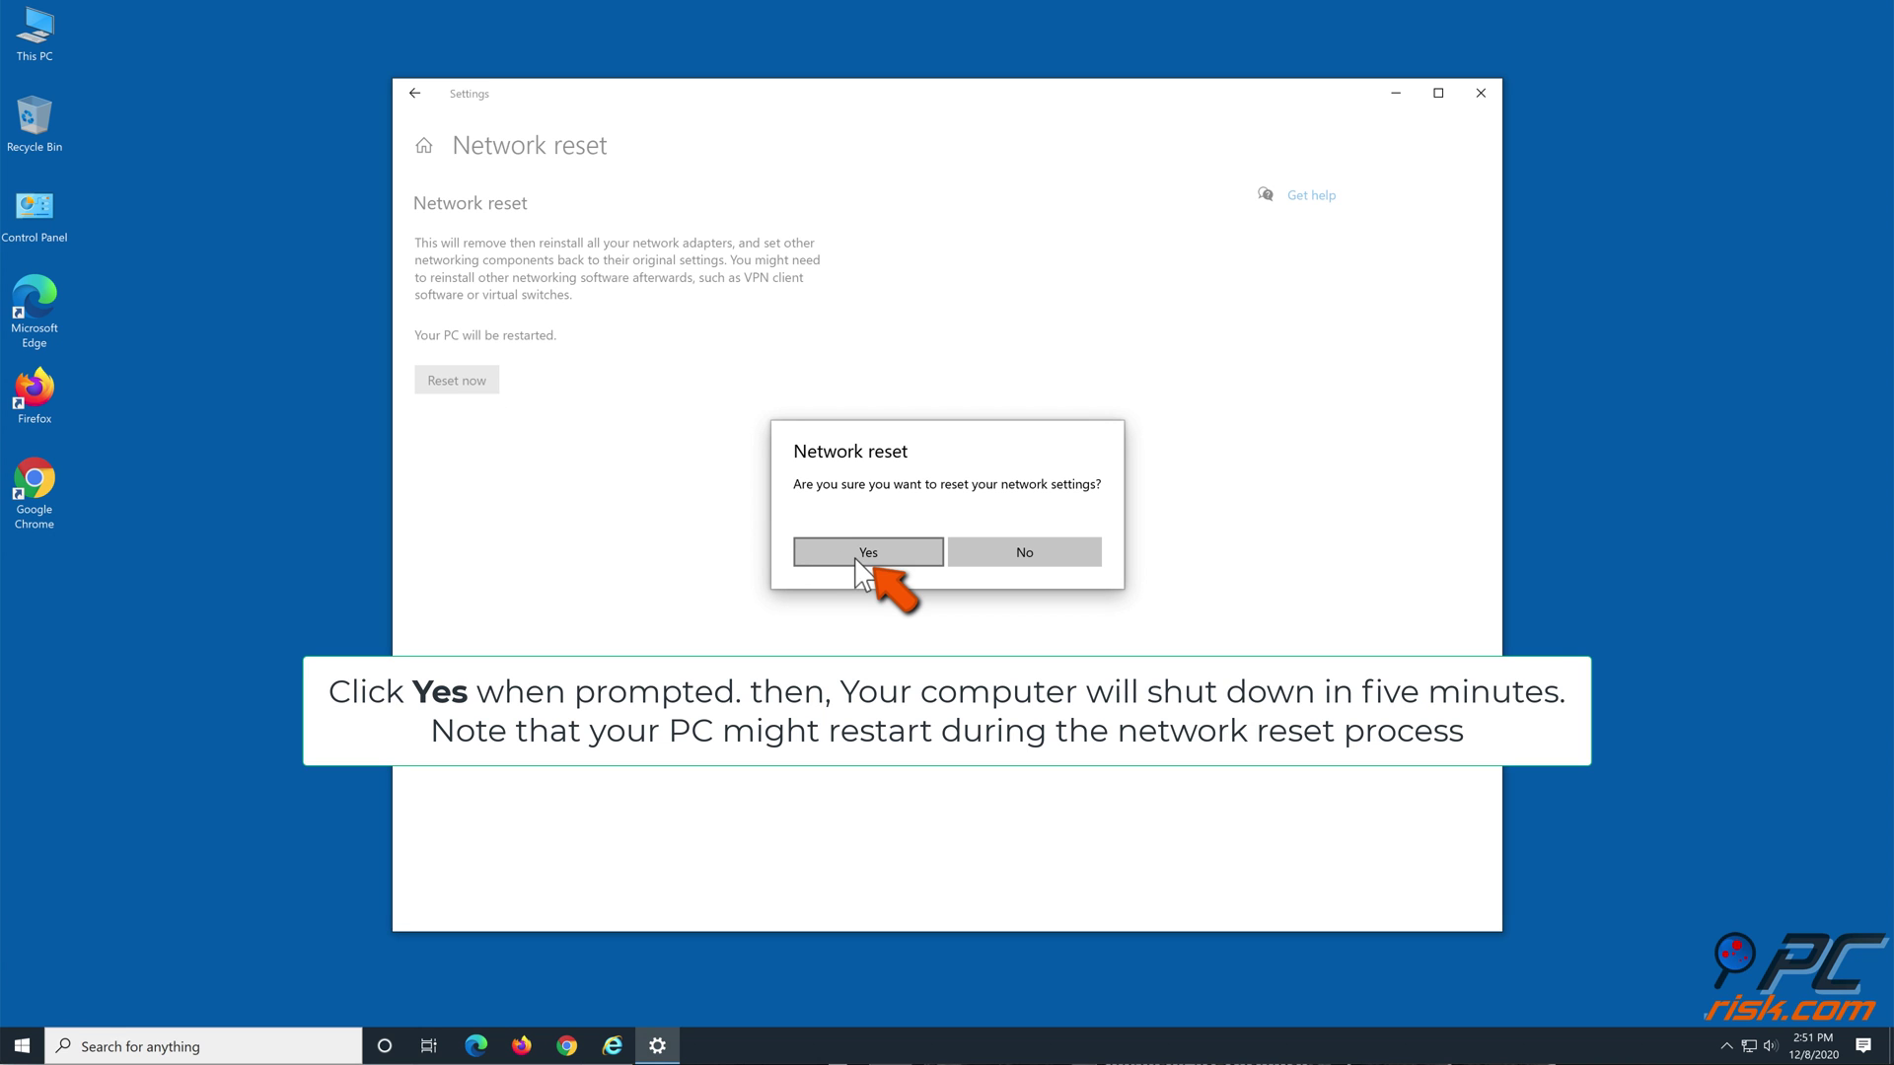
pyautogui.click(863, 561)
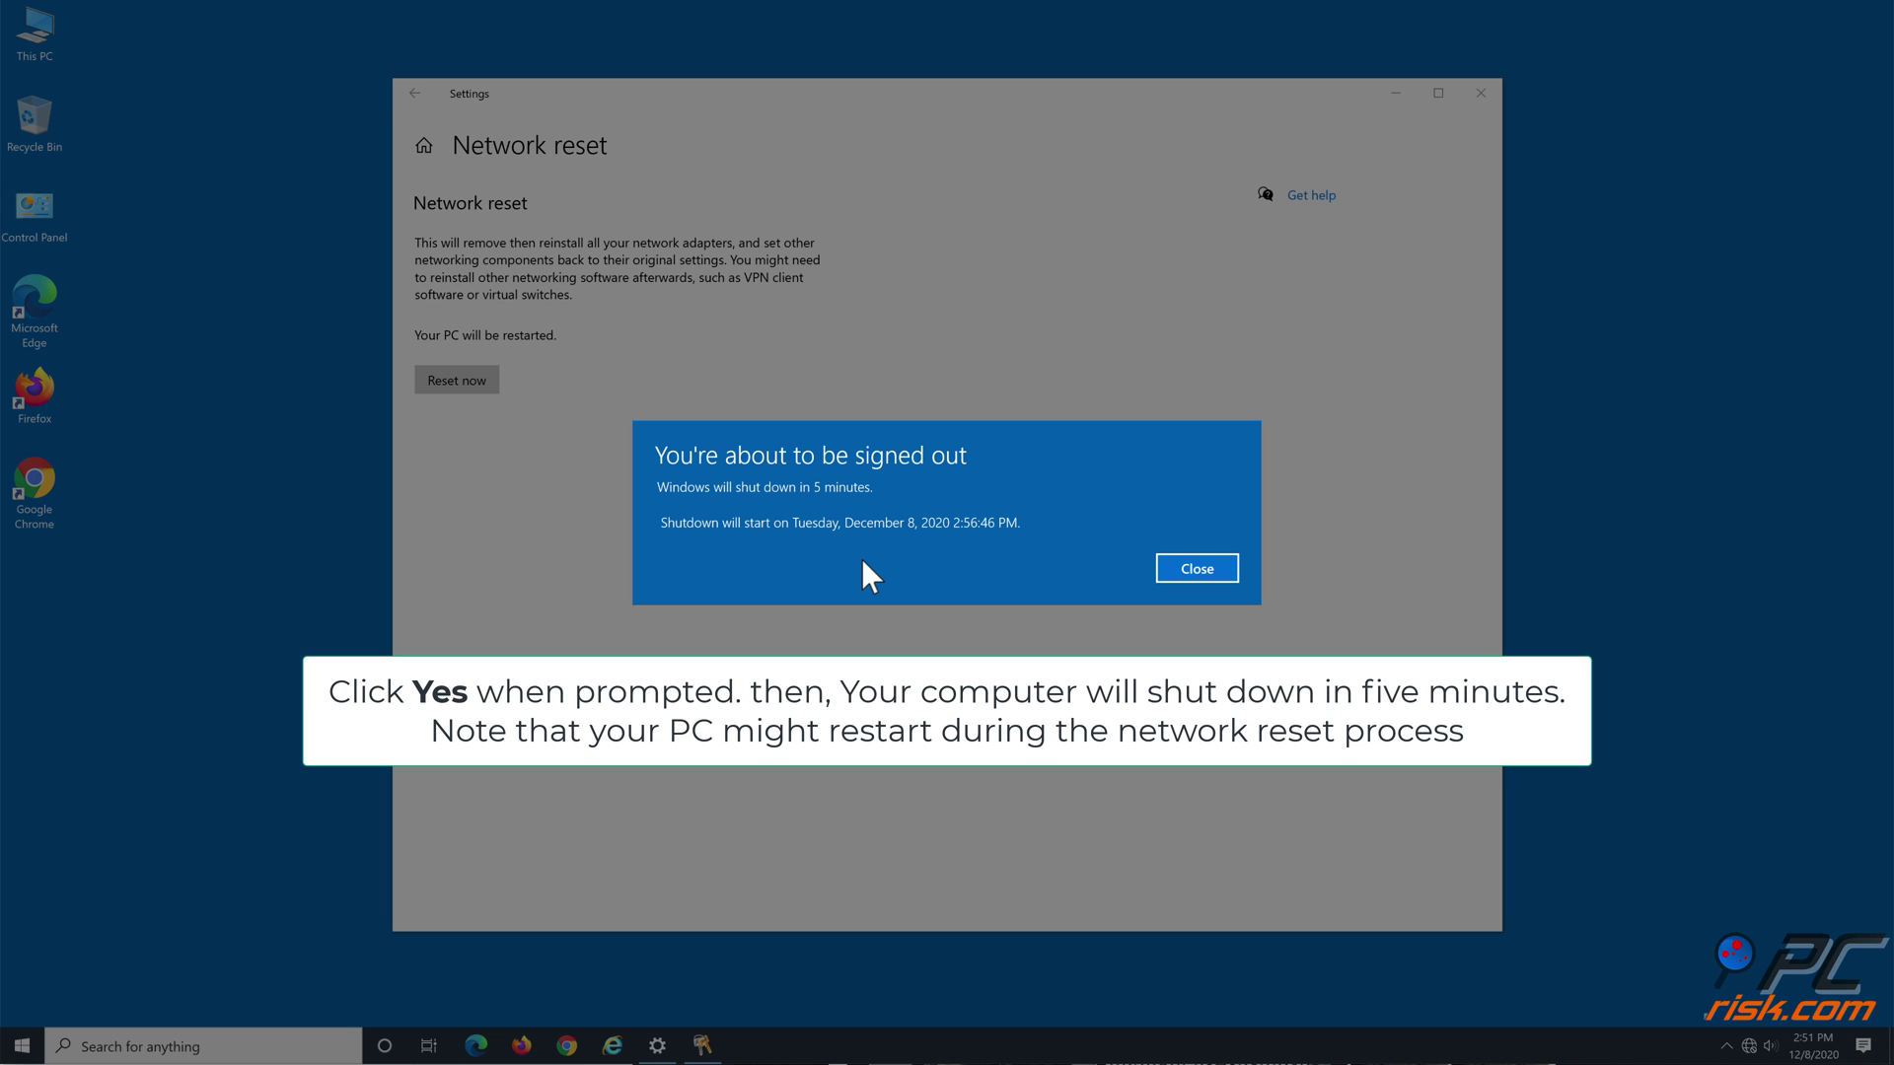
pyautogui.click(1179, 570)
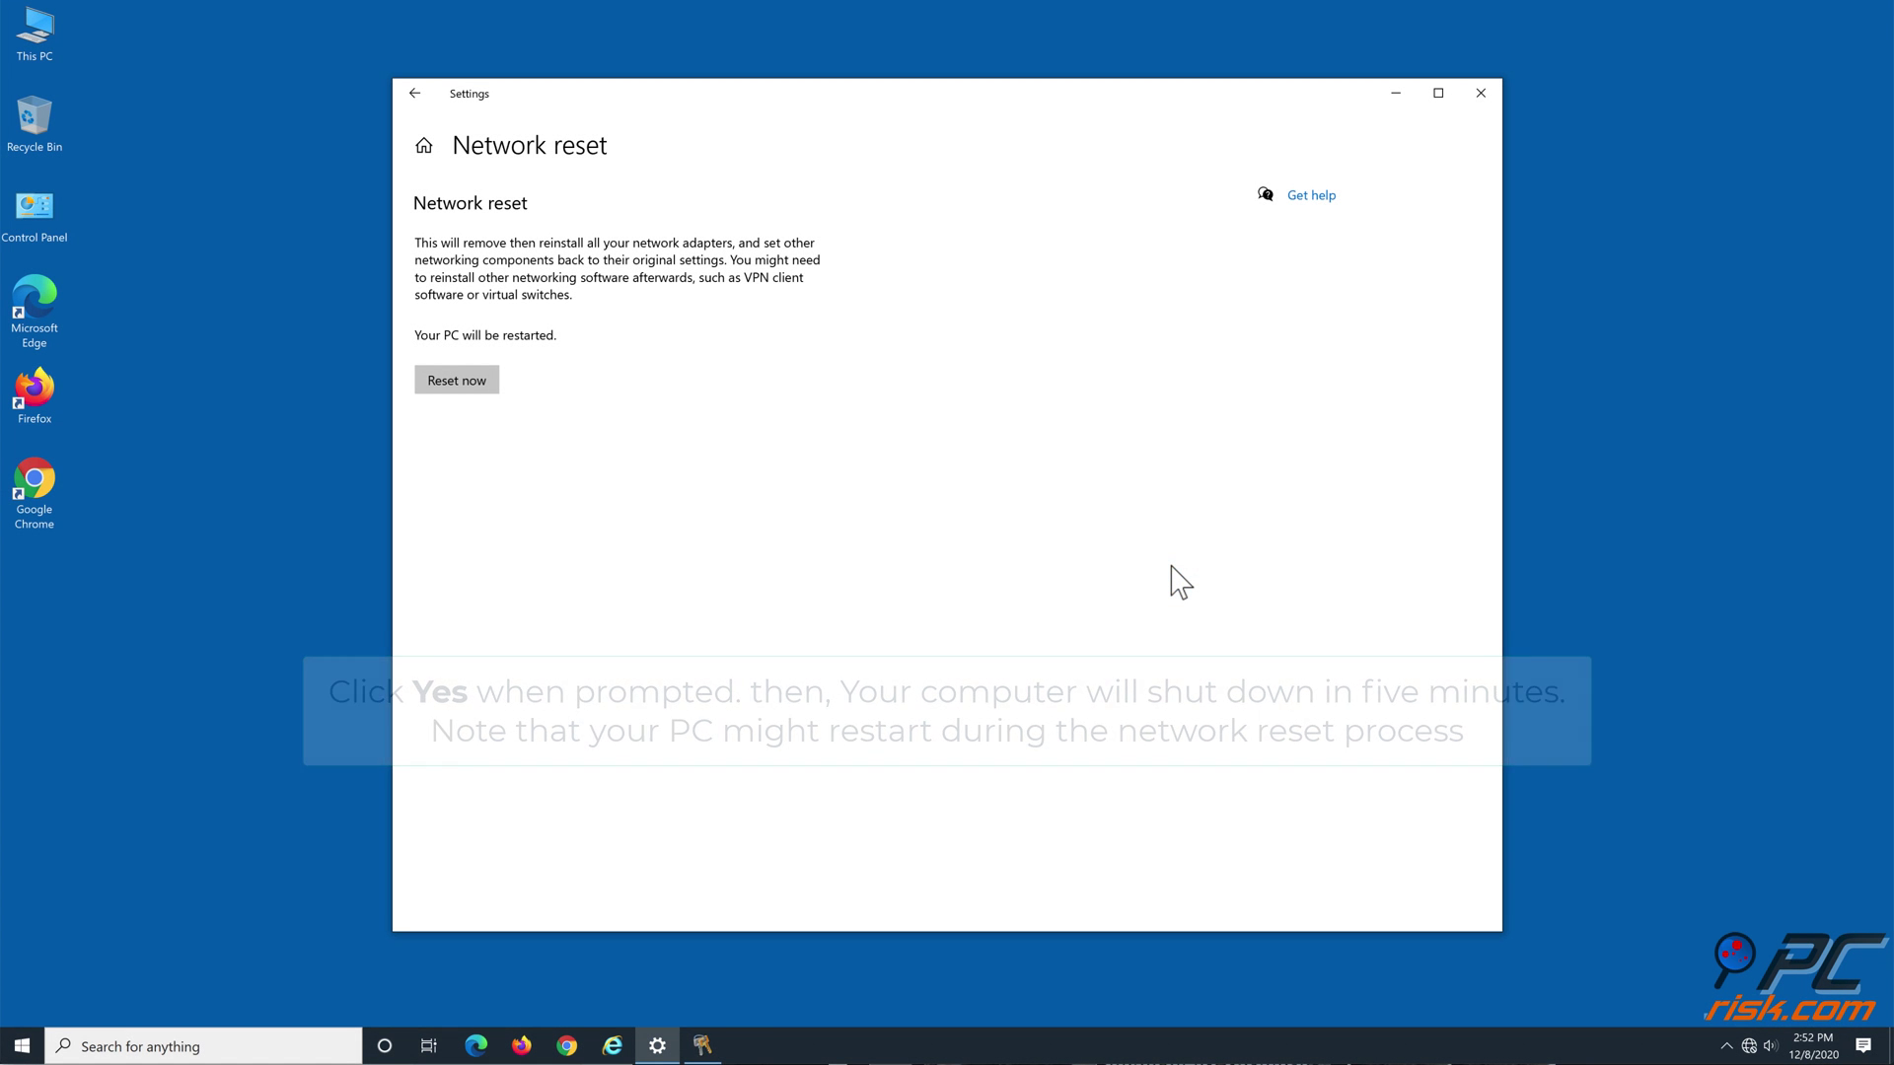
pyautogui.click(1481, 93)
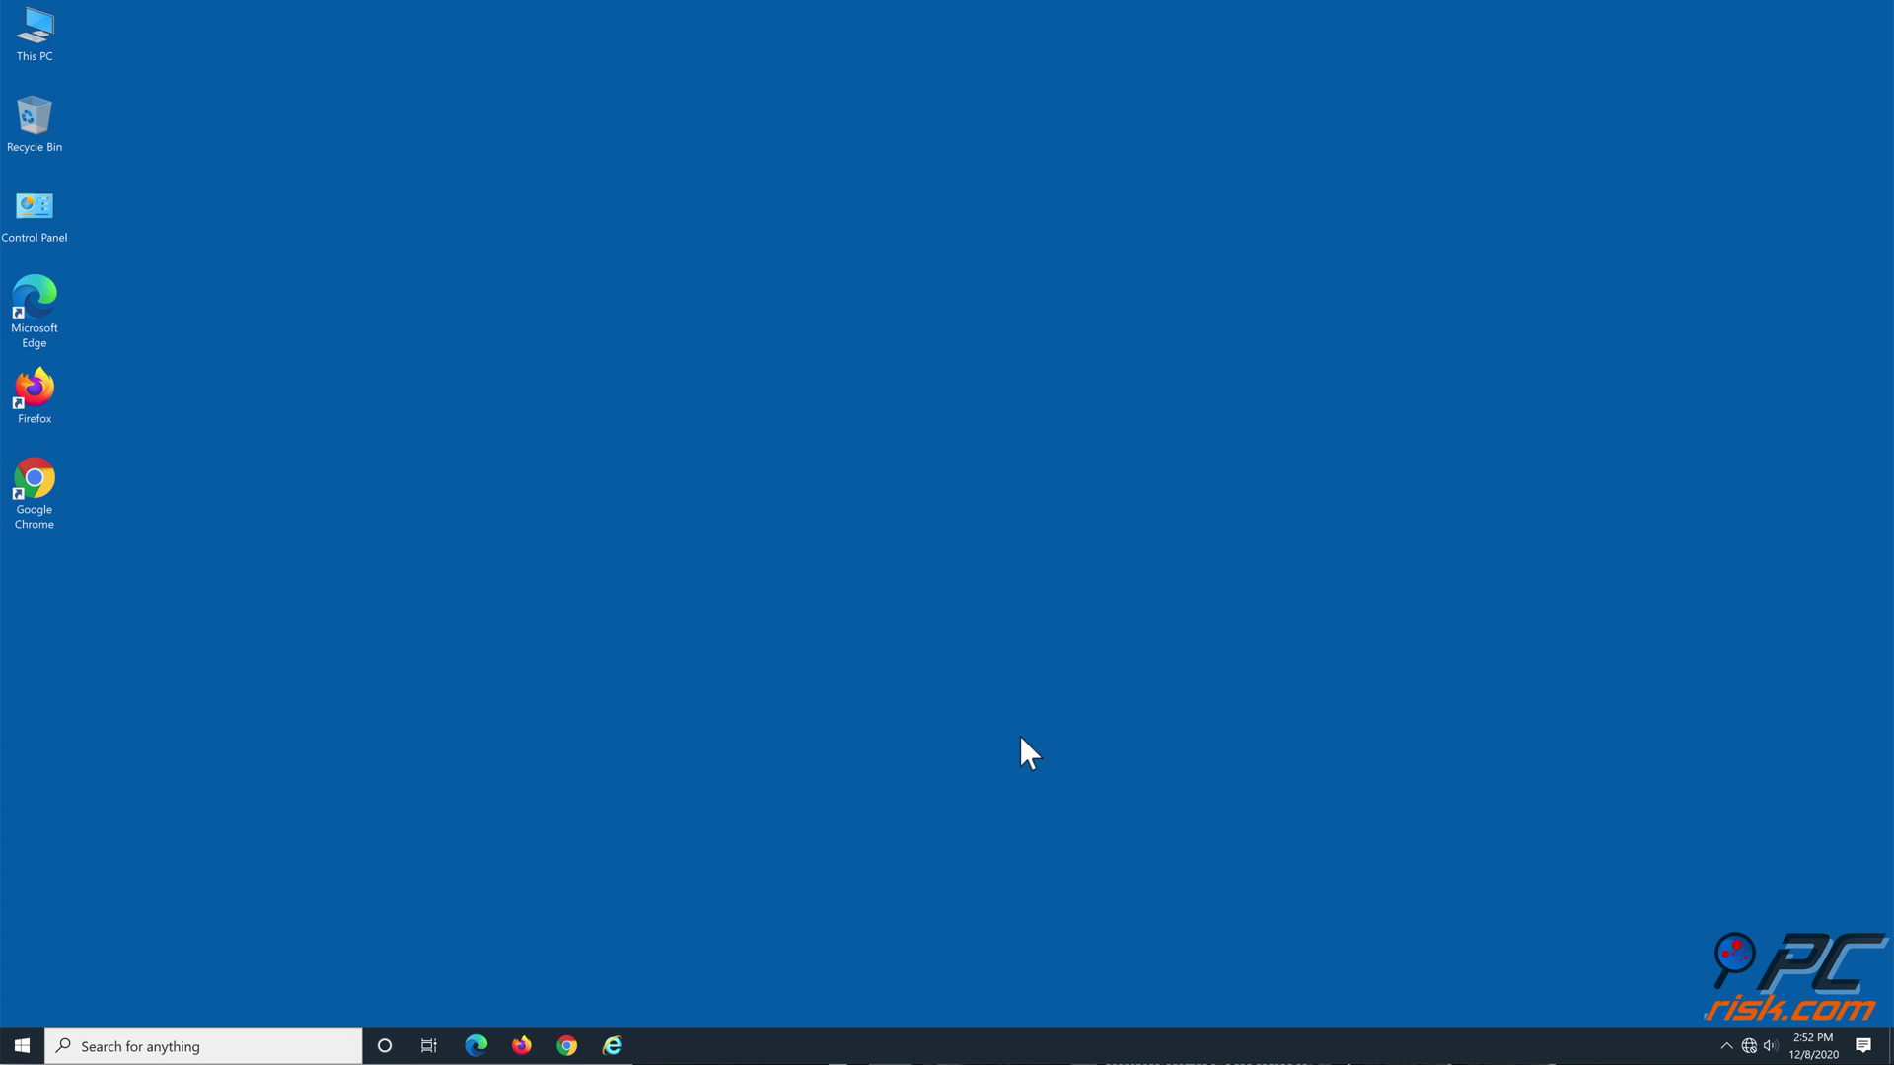